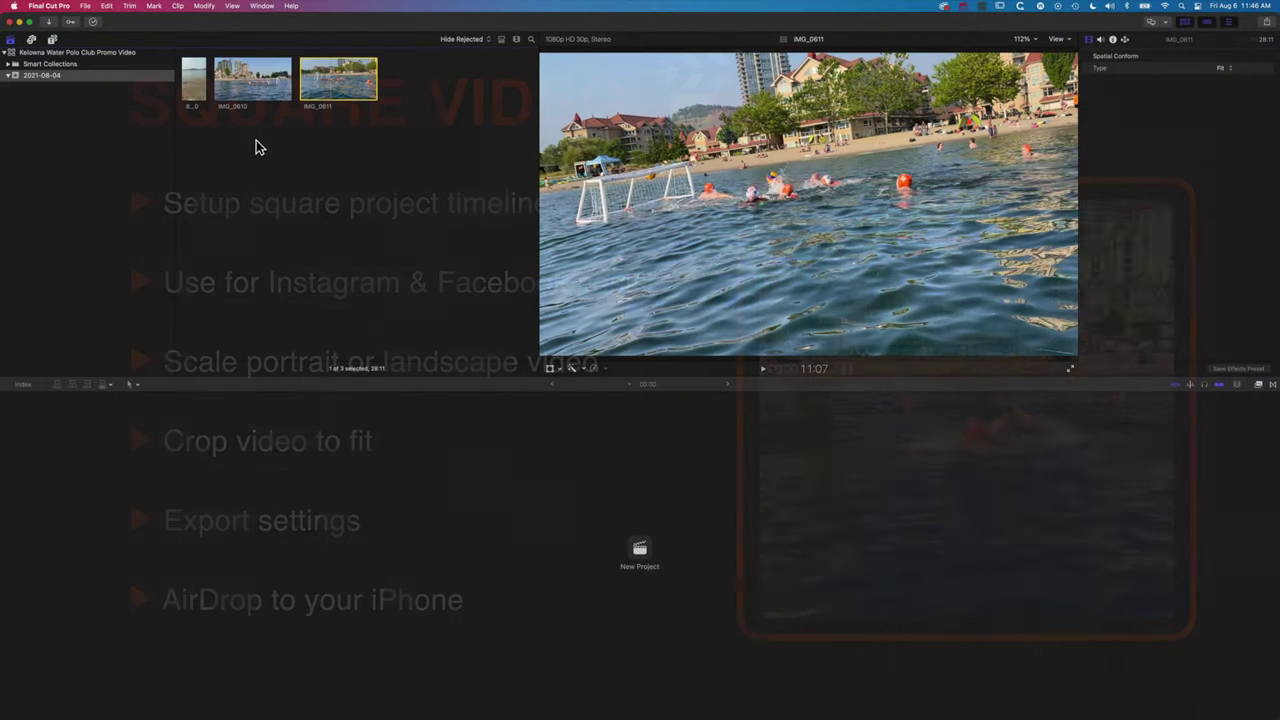
Start a new project in the 2021-08-04 event from the File > New menu
click(62, 53)
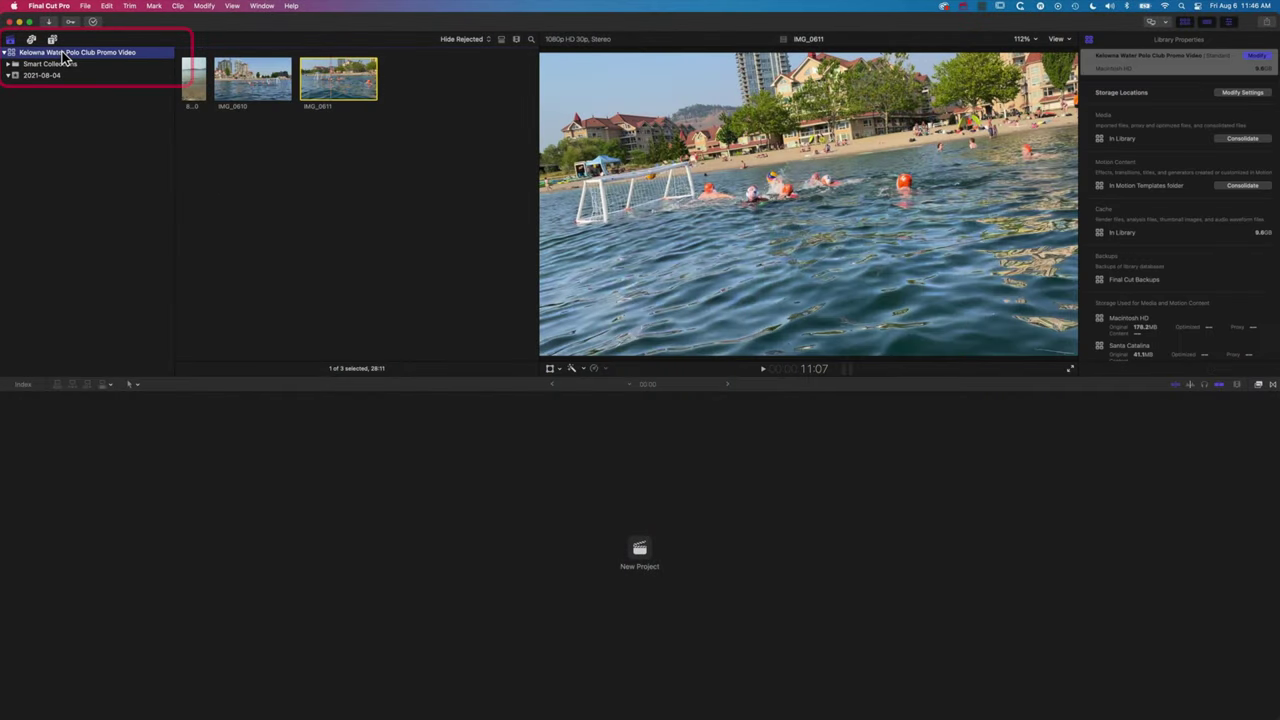
click(86, 6)
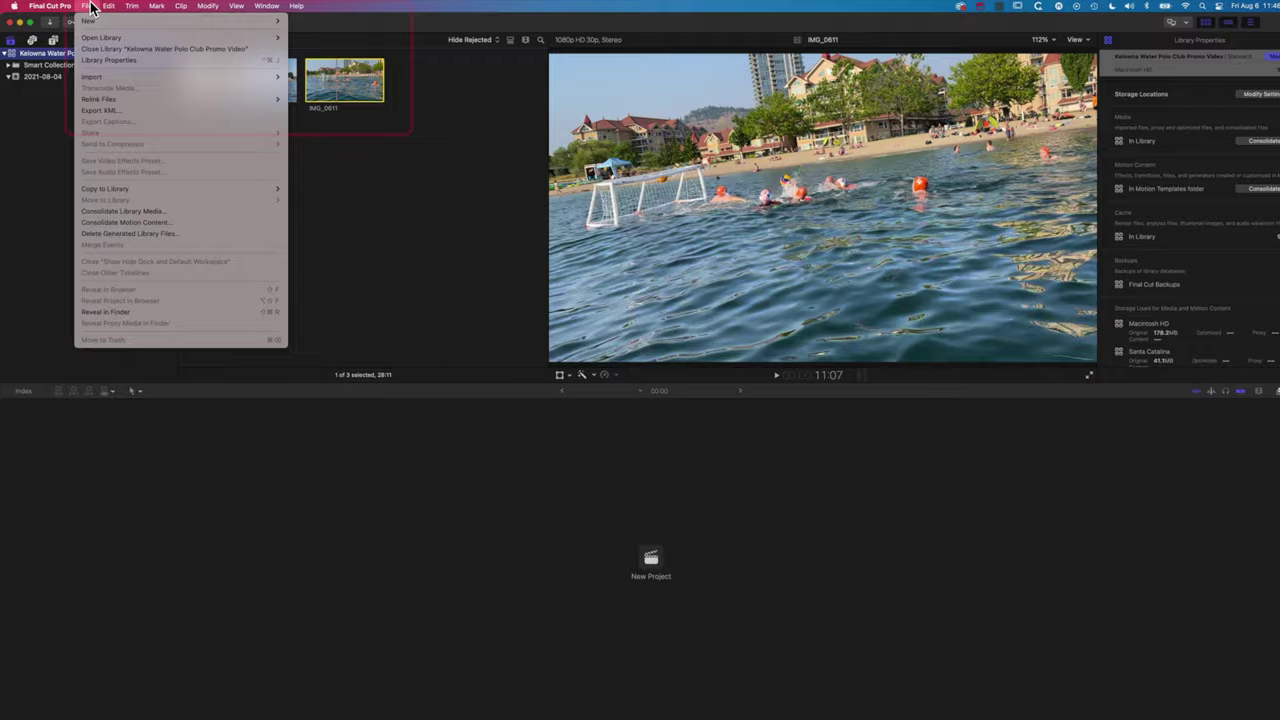
mouse_move(93, 24)
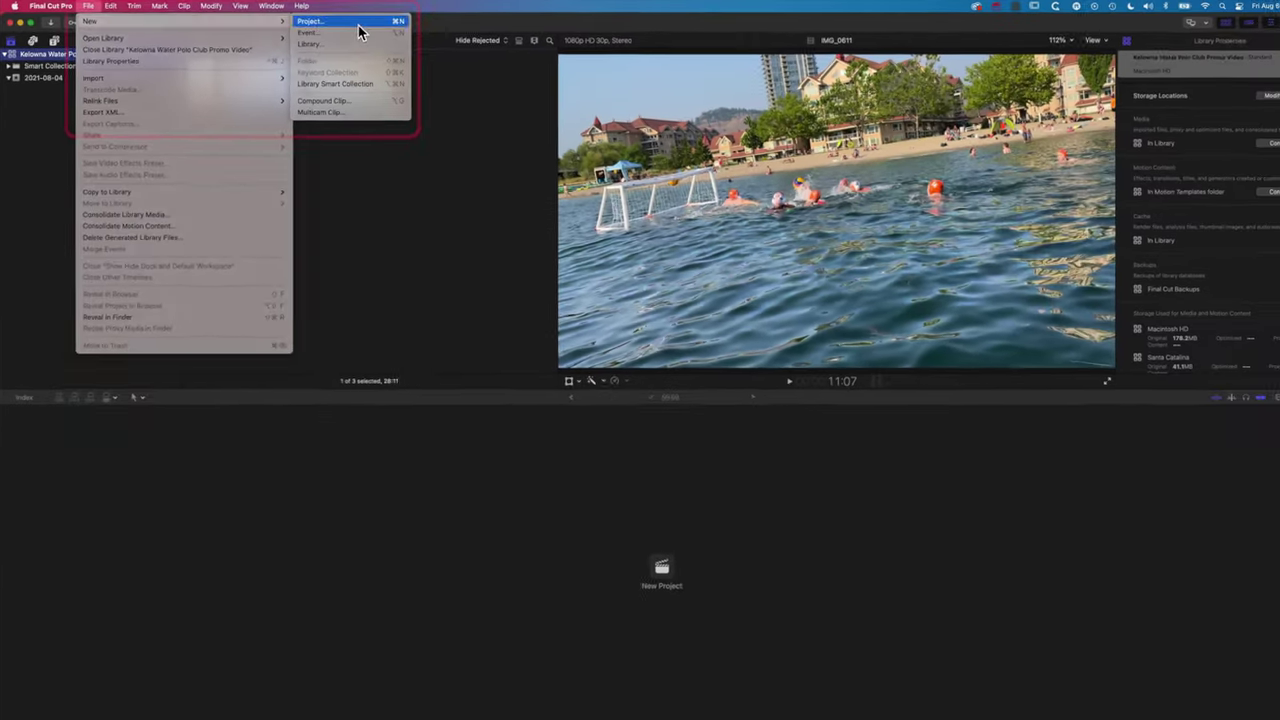
click(570, 38)
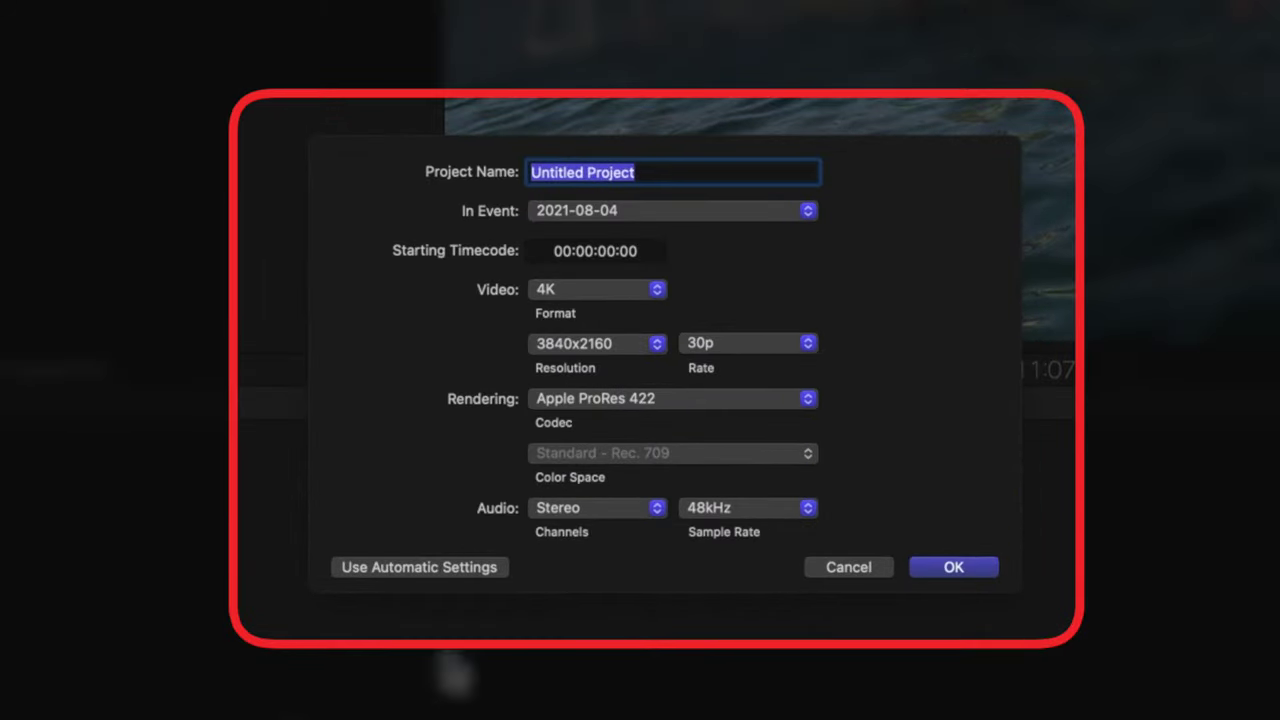
Create a custom Square 1080x1080 project named 'Water Polo Promo'
click(424, 567)
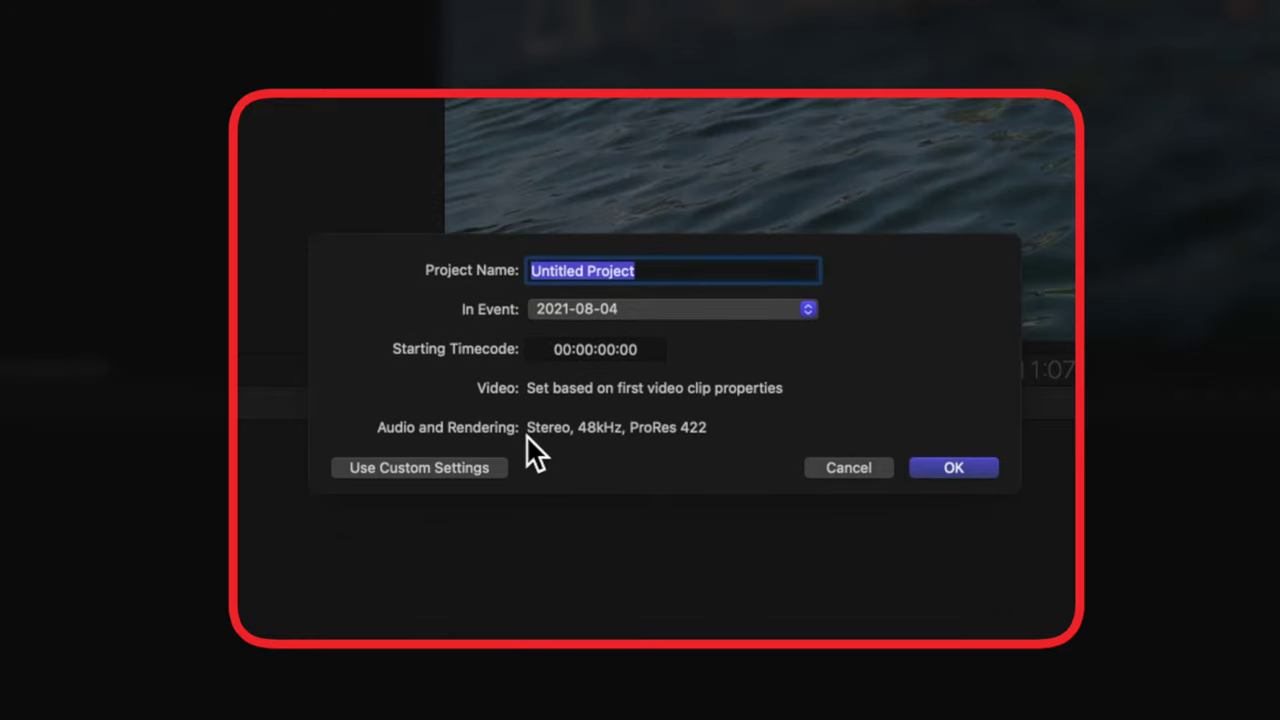
click(435, 469)
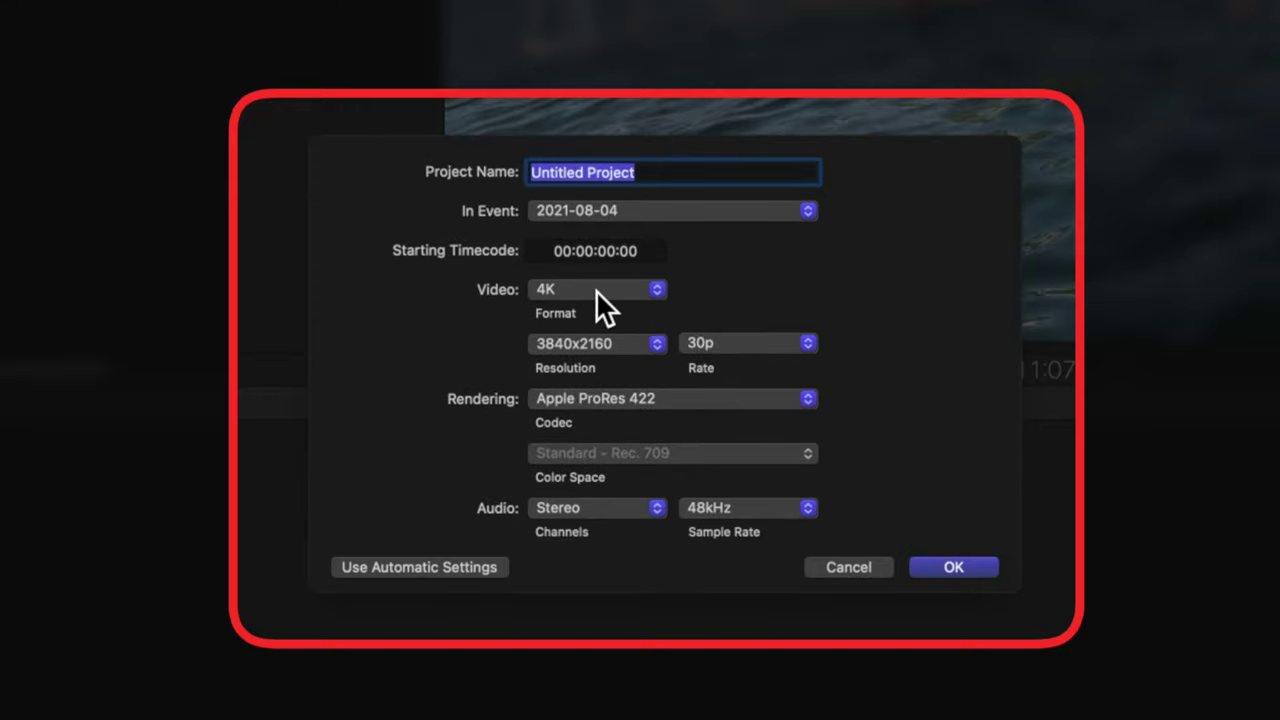
click(596, 290)
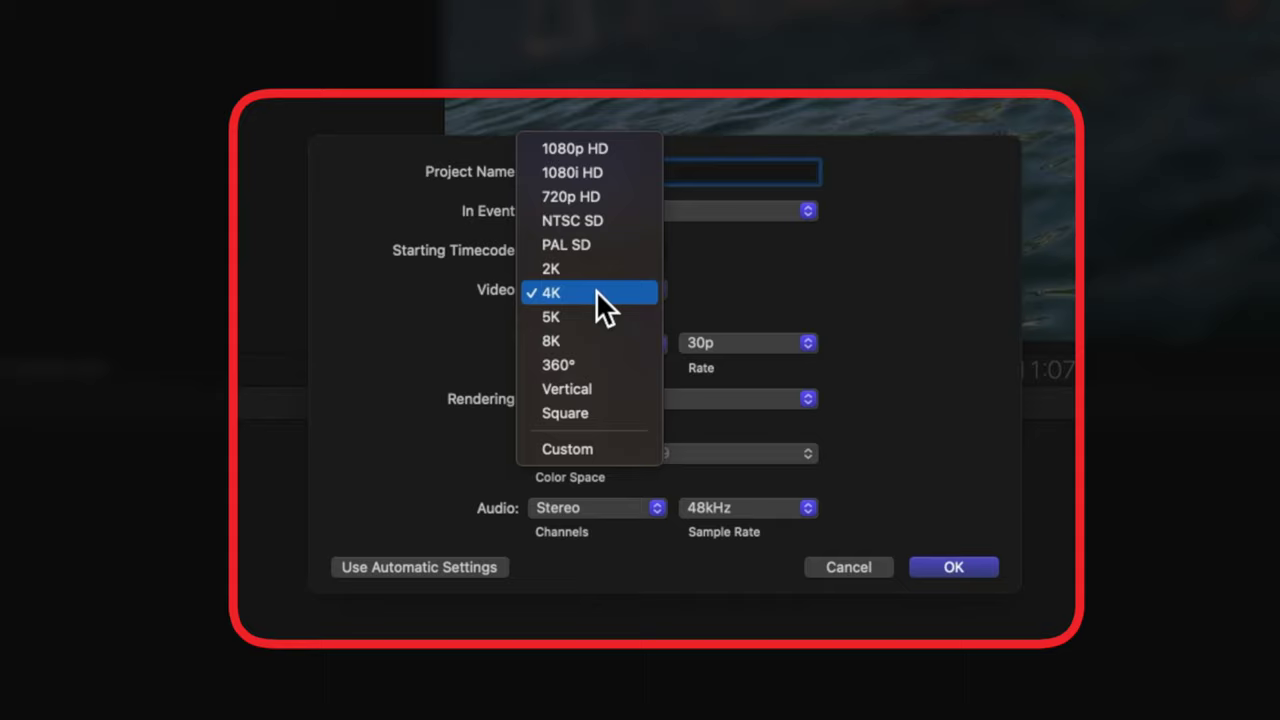
click(584, 409)
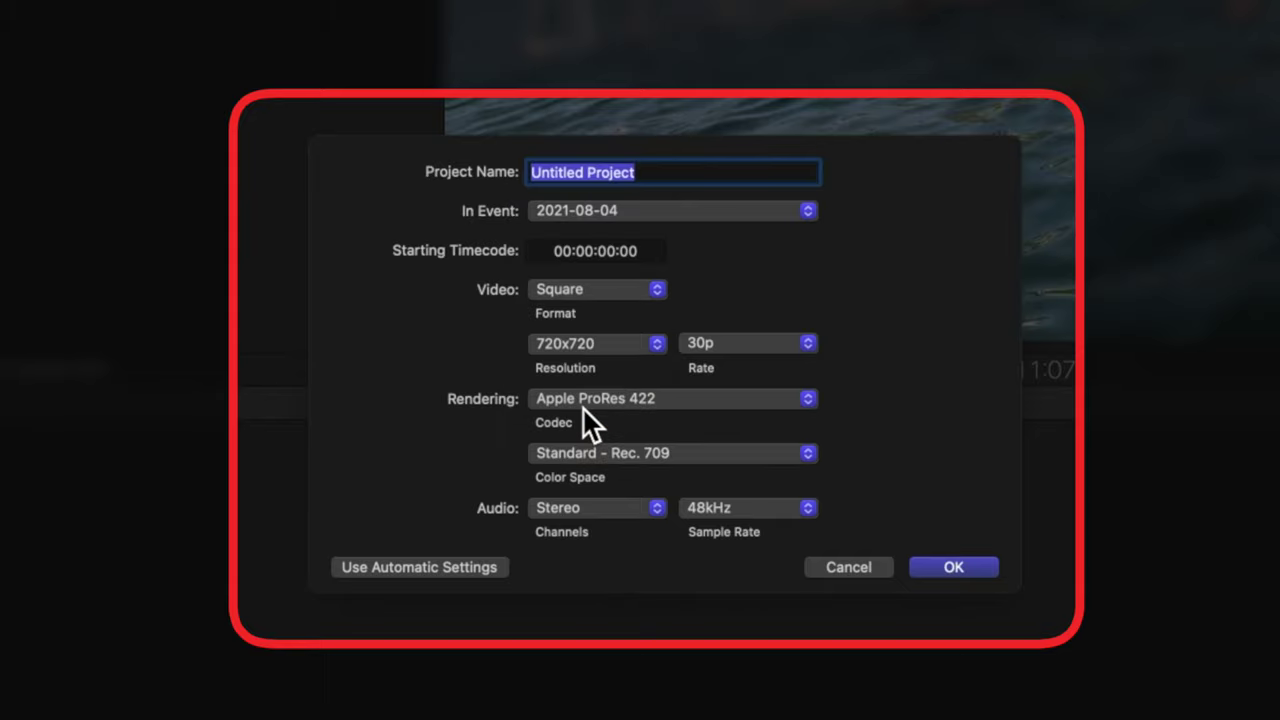
click(597, 343)
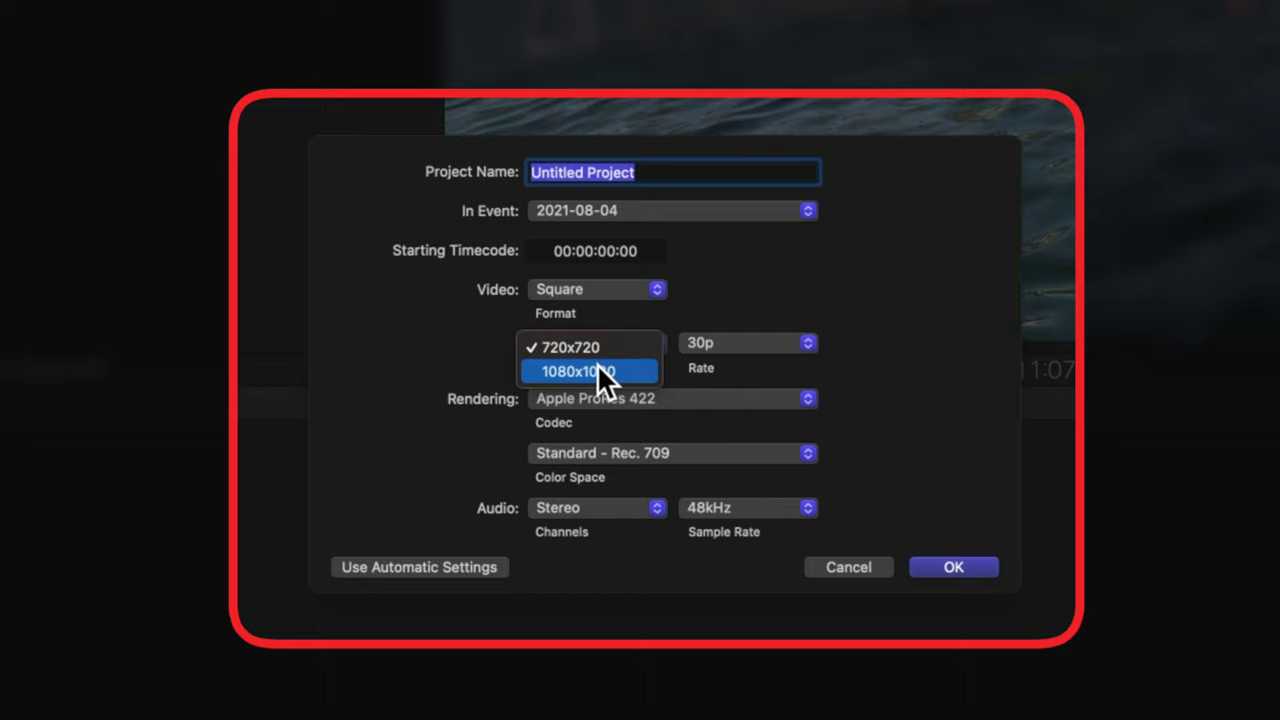
click(598, 366)
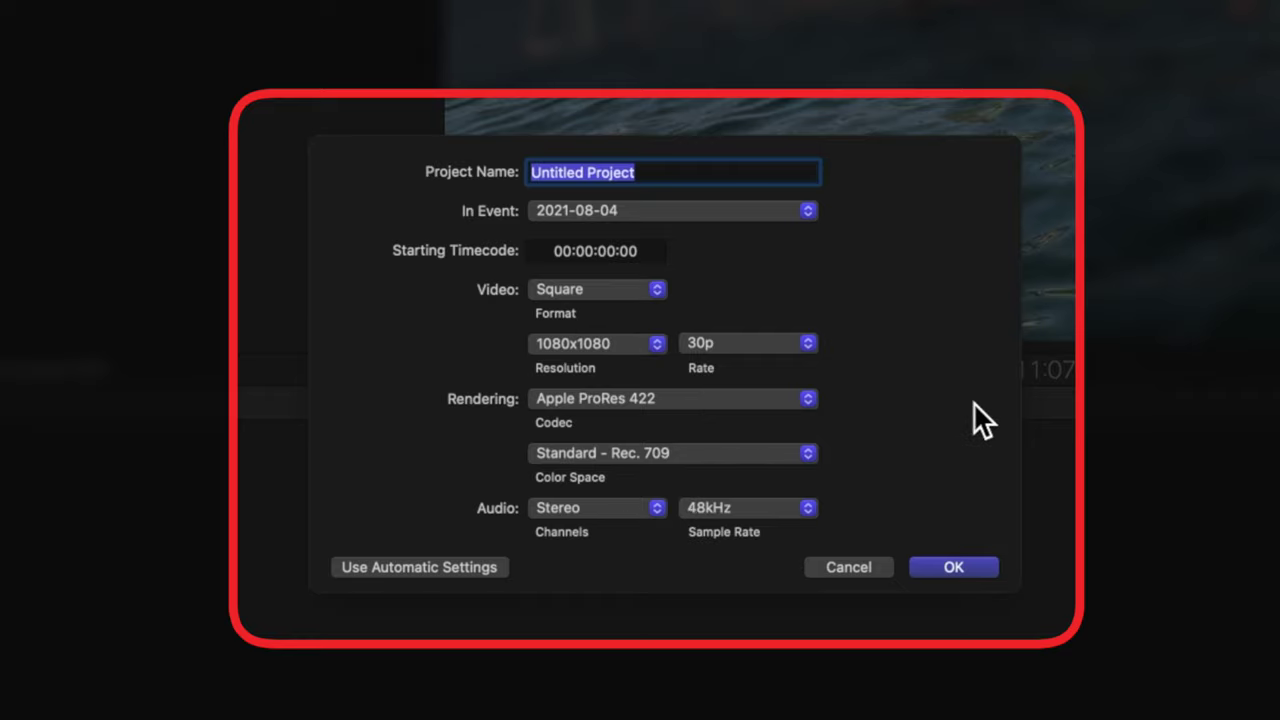
text(Water Polo)
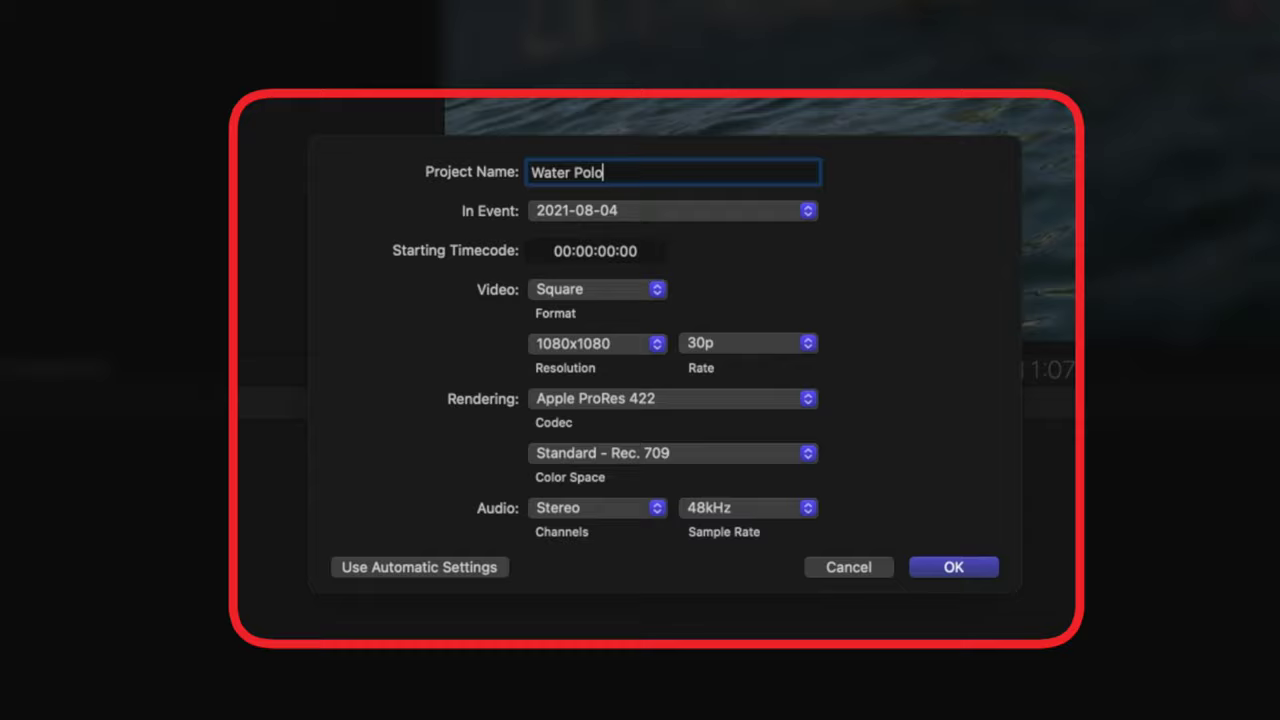
text( Promo)
click(954, 567)
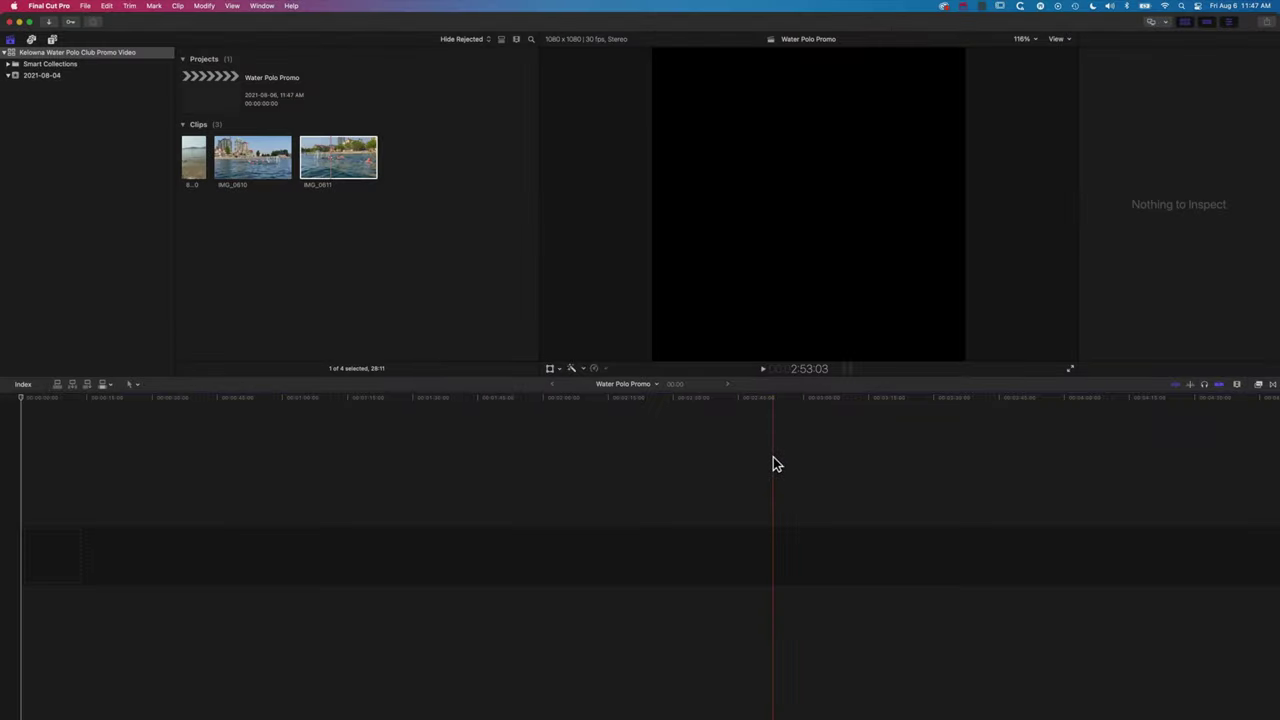
Drag the first, vertical beach clip from the browser into the empty timeline
click(194, 168)
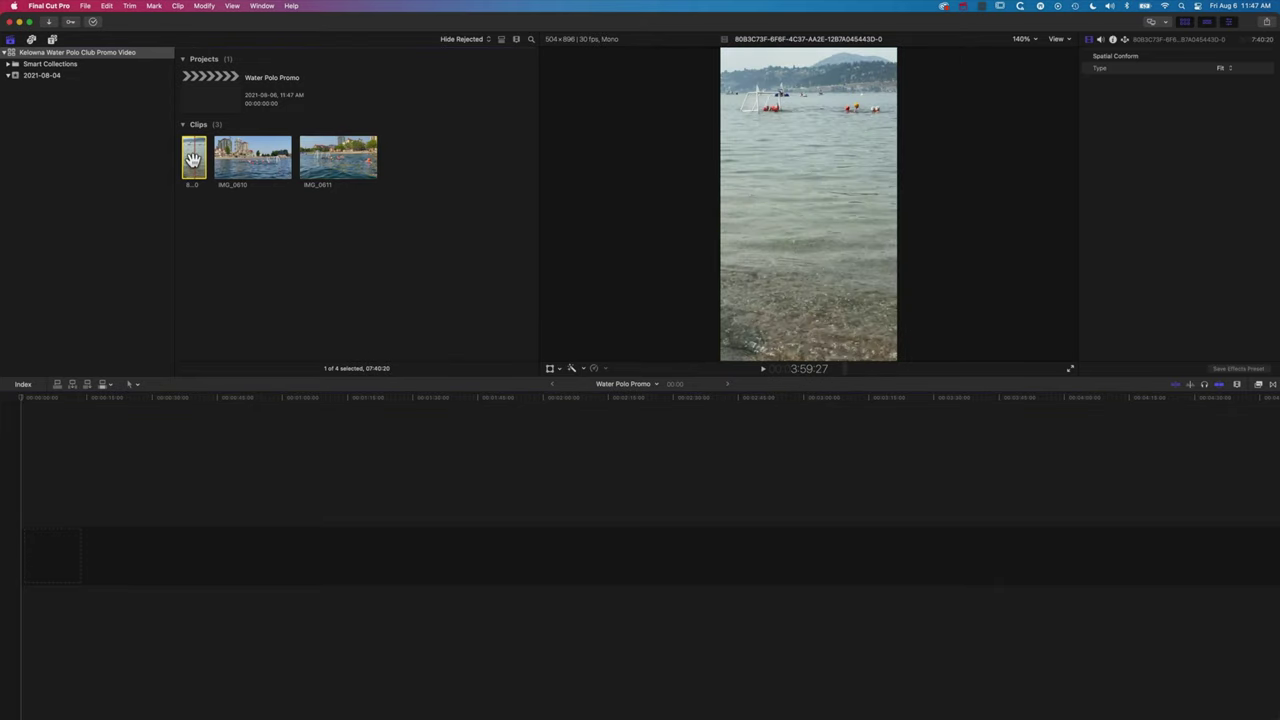
drag(193, 160, 67, 595)
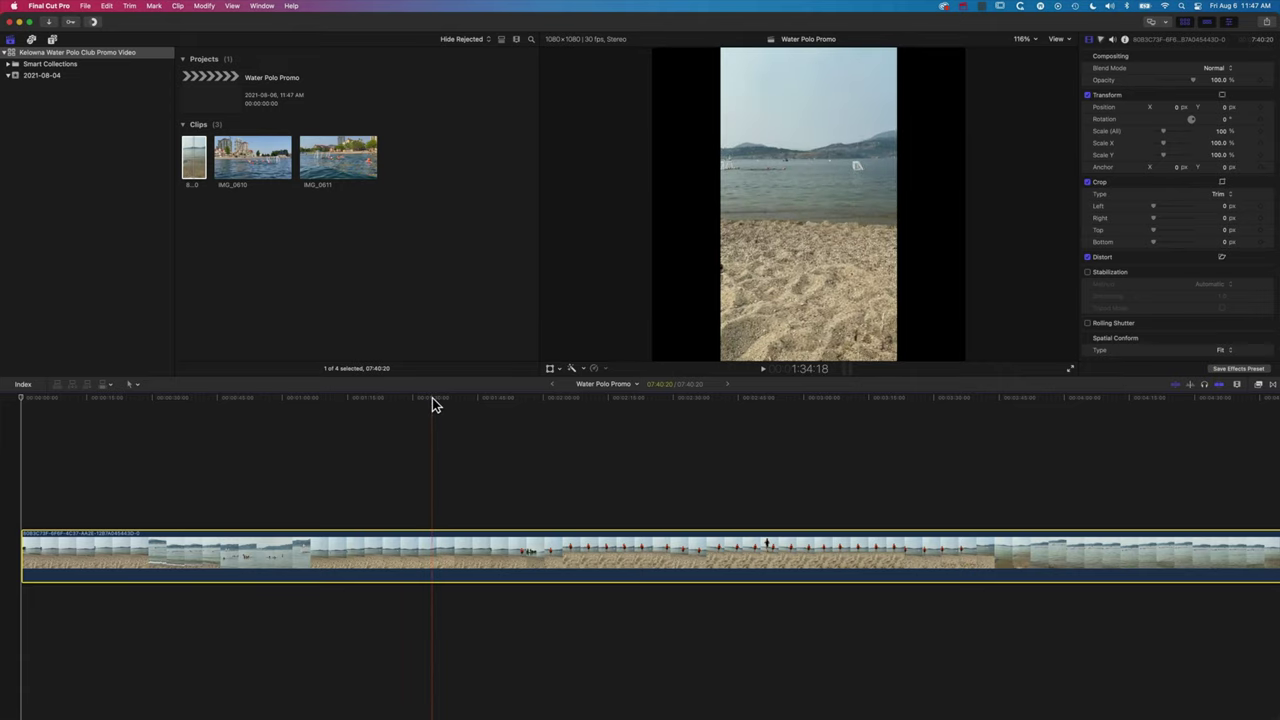
Trim the beach footage off the clip's start and shorten its end, leaving 54:05
key(shift+z)
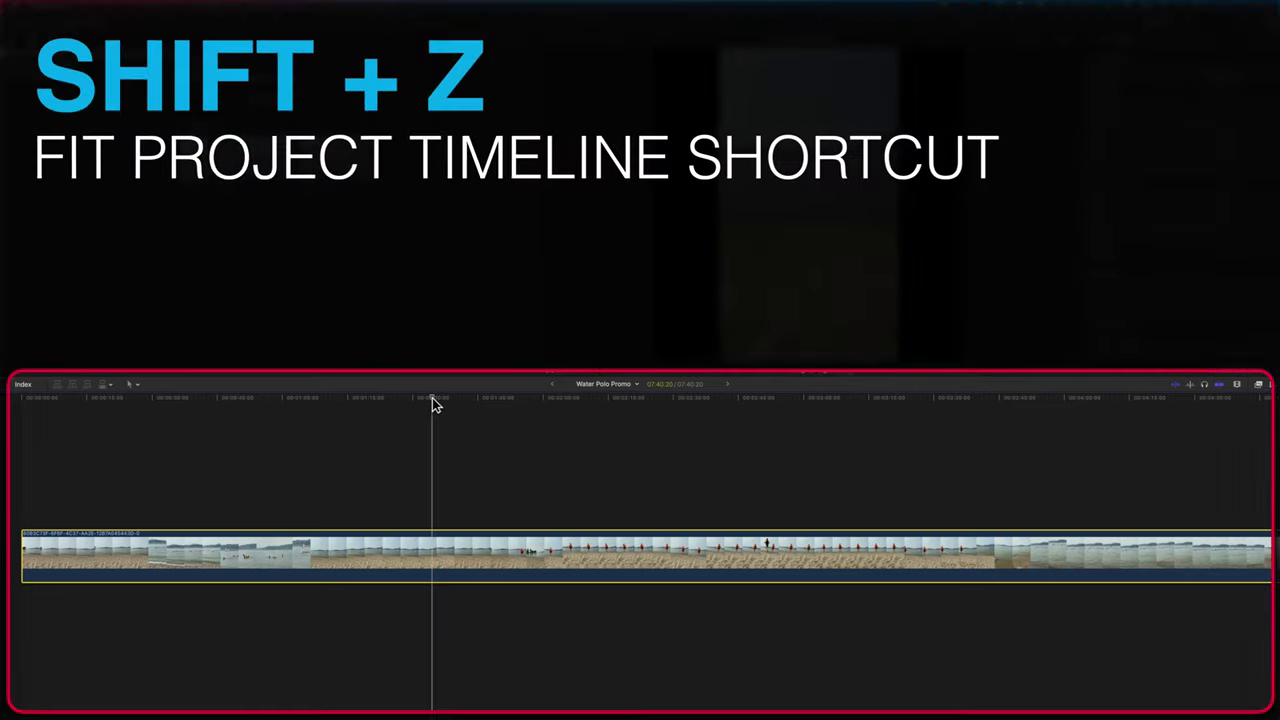
key(shift+z)
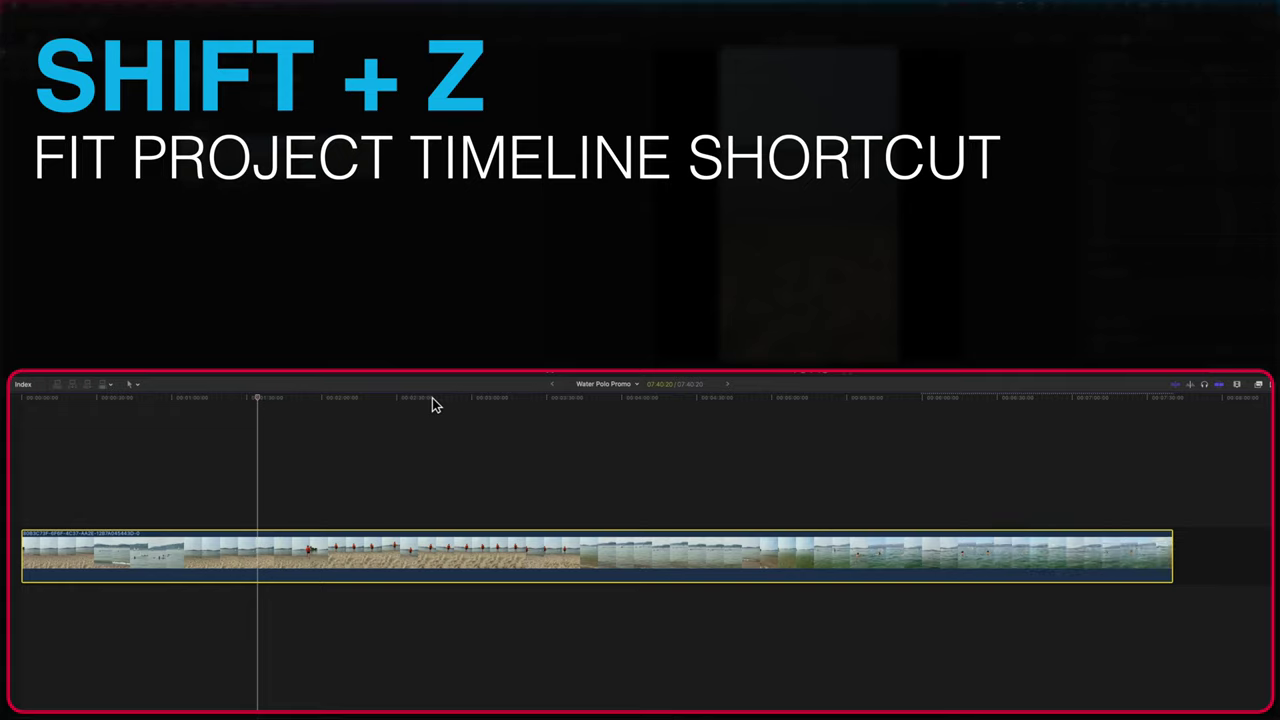
click(337, 398)
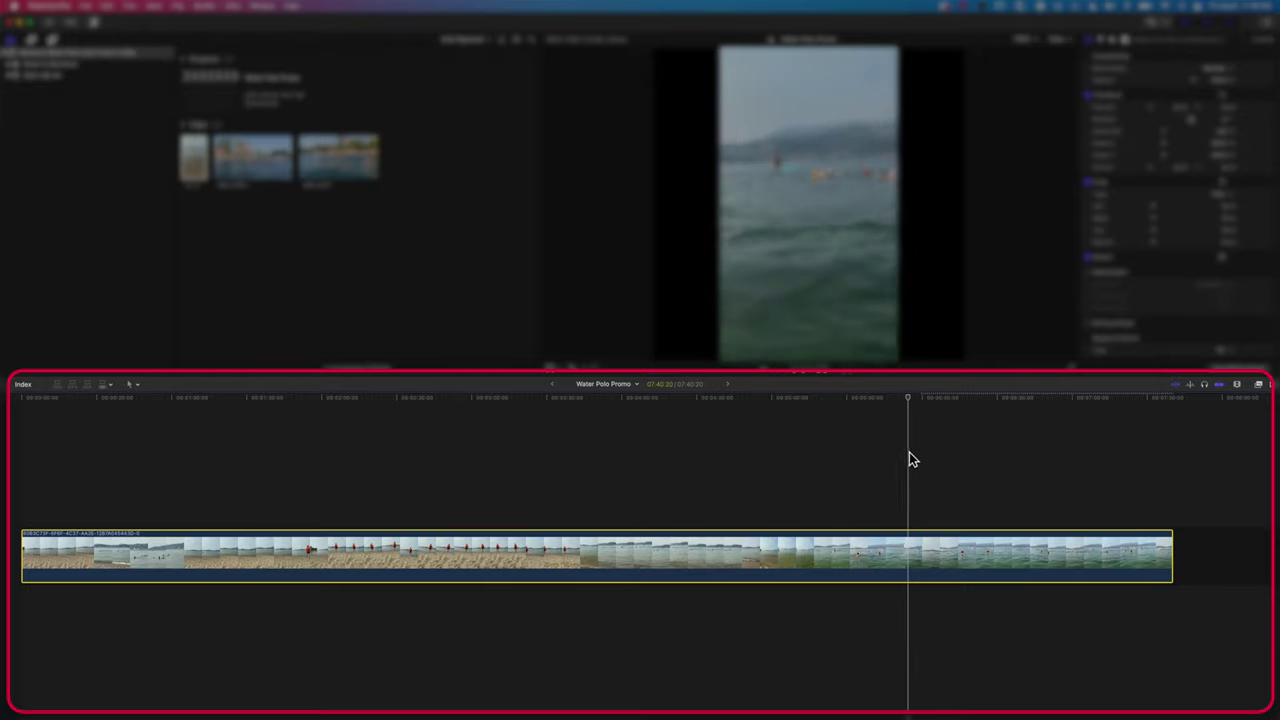
click(968, 400)
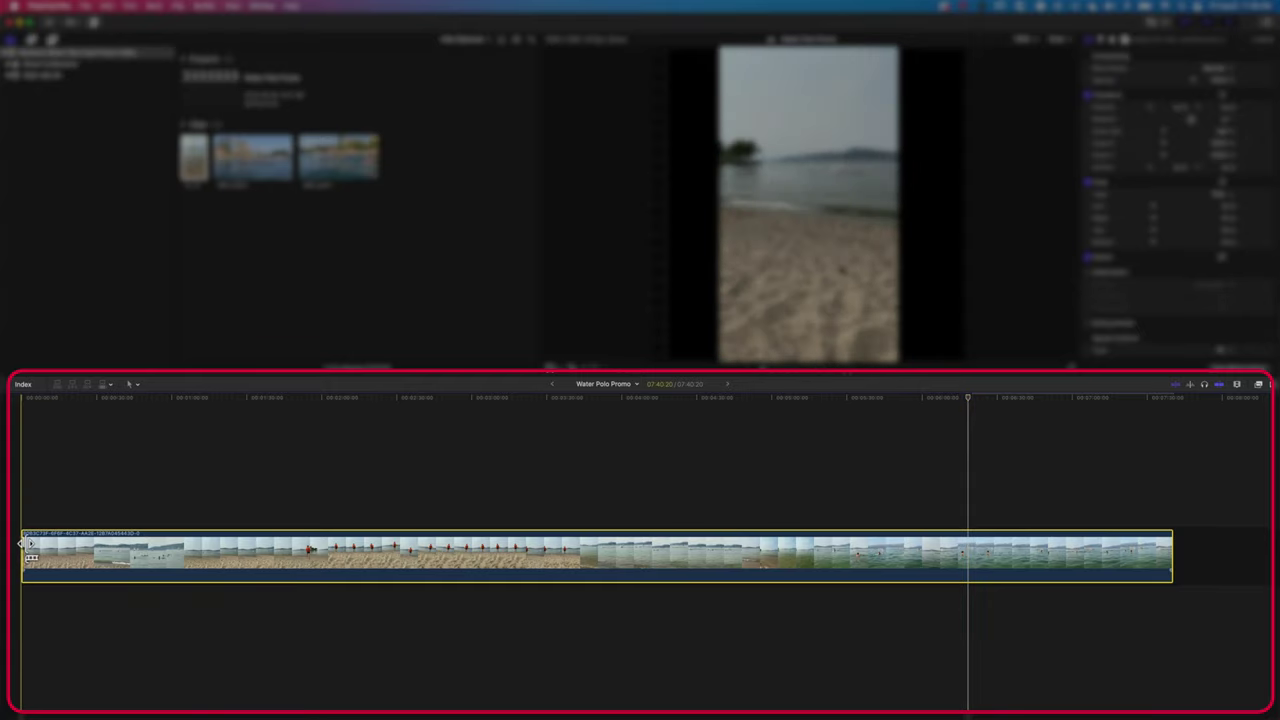
drag(25, 545, 973, 587)
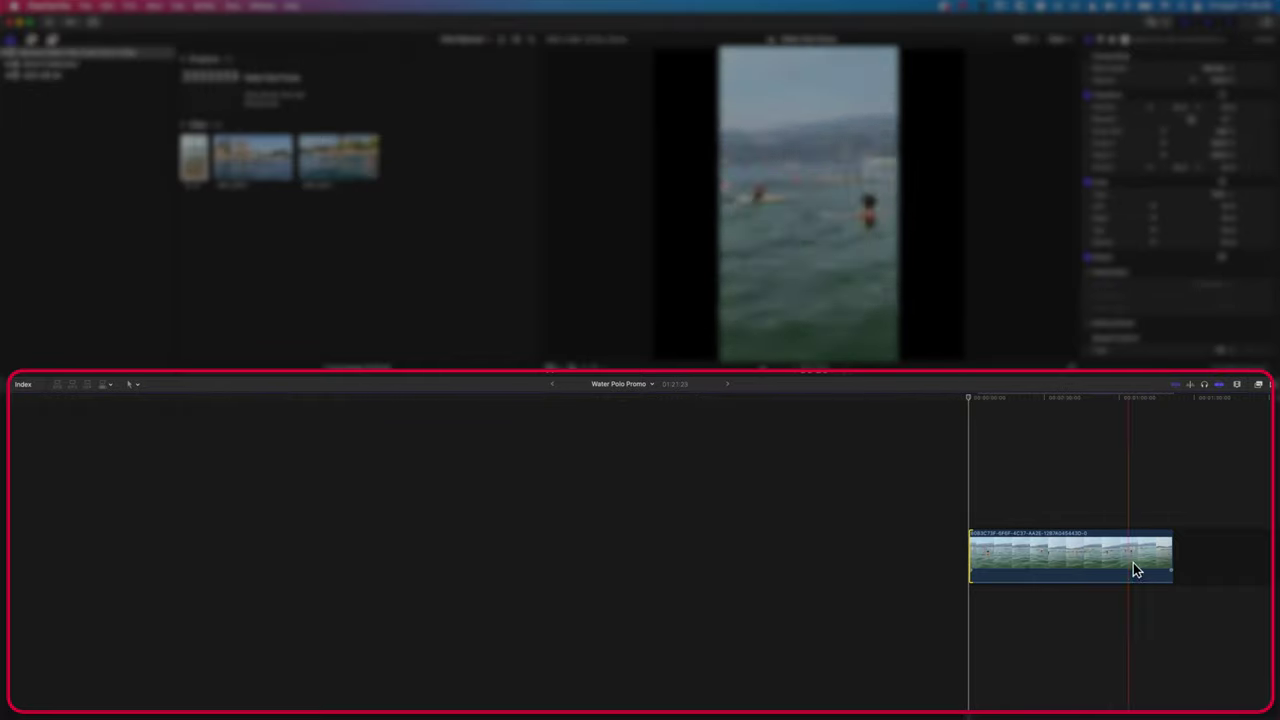
drag(1168, 566, 1104, 550)
click(1050, 553)
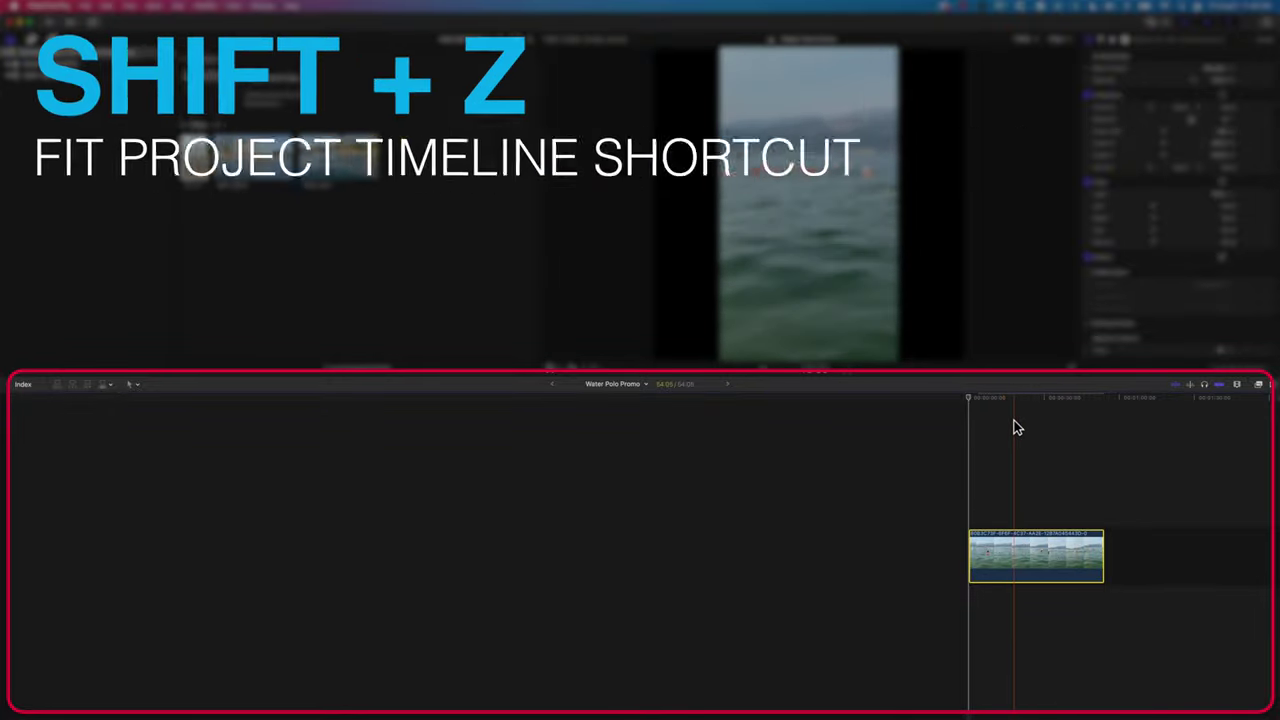
key(shift+z)
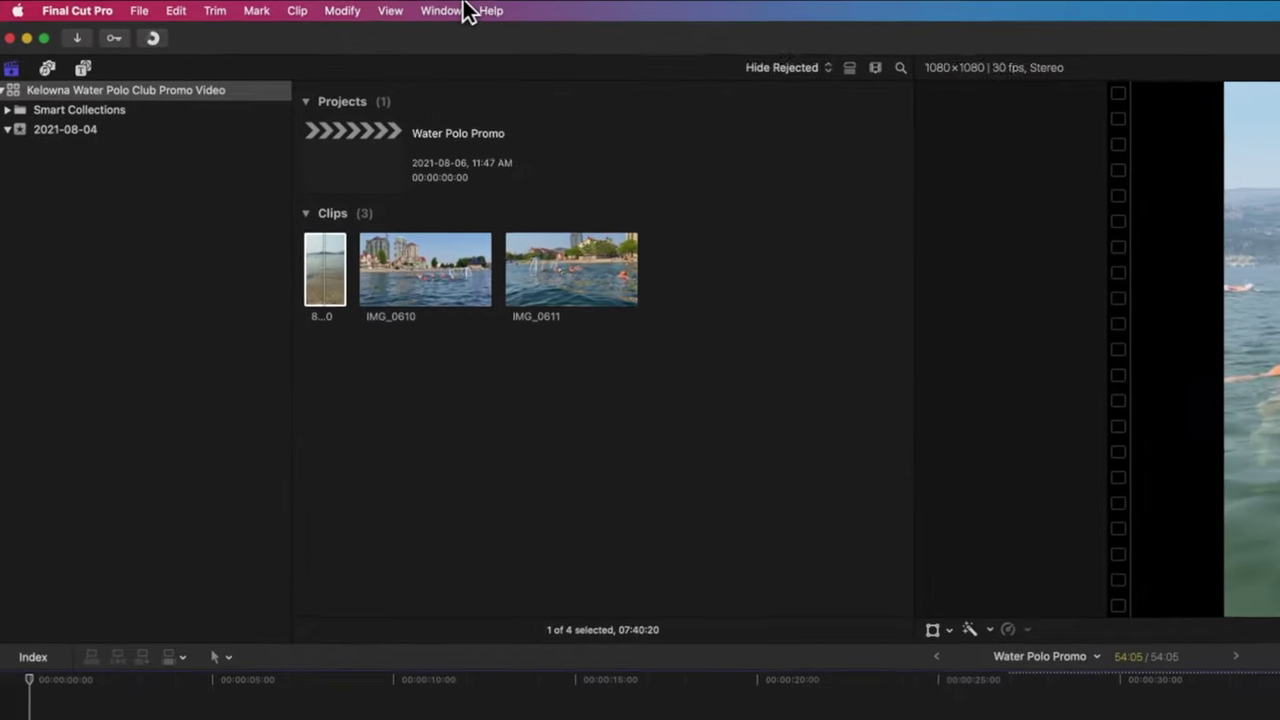
click(272, 5)
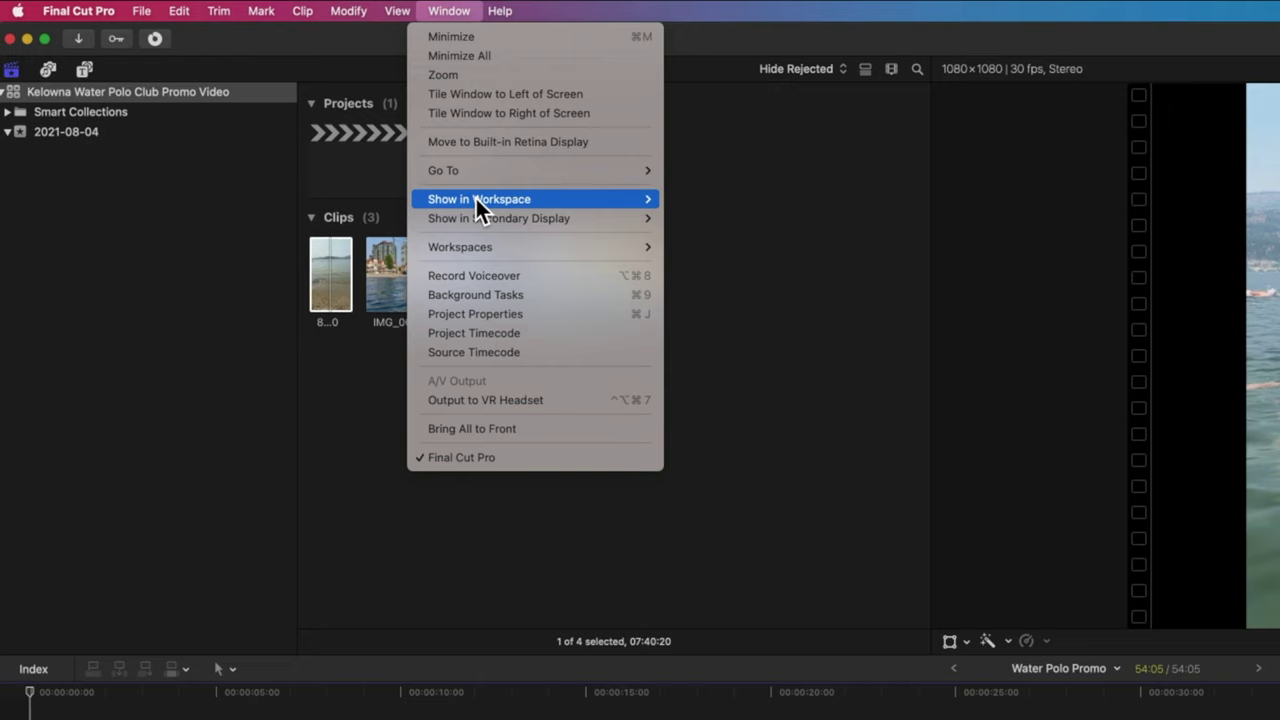
mouse_move(620, 203)
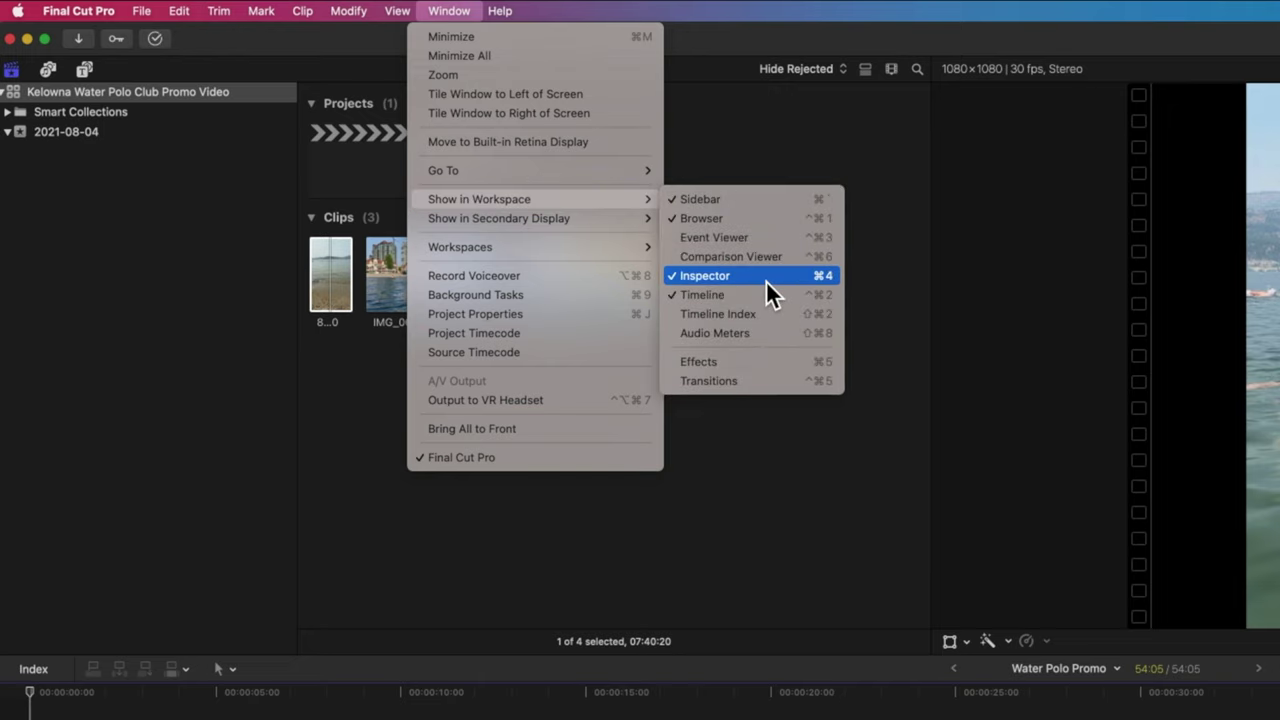
click(810, 50)
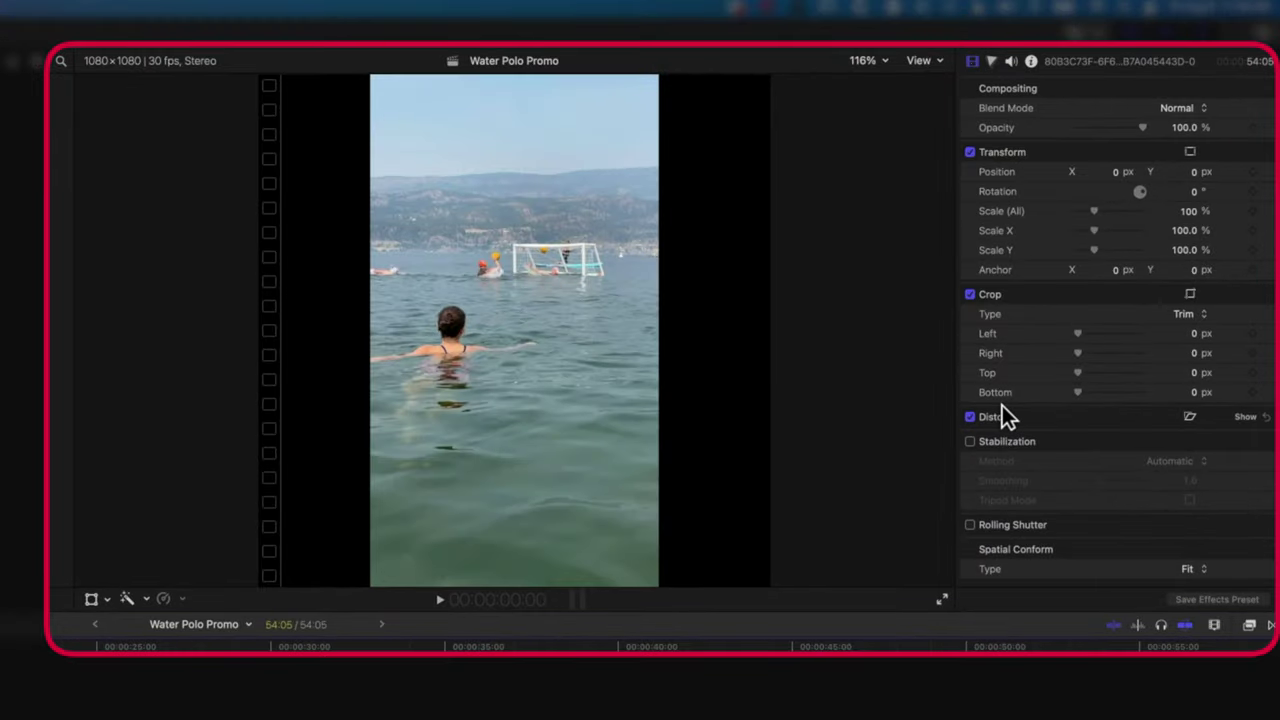
Set the clip's Spatial Conform Type to Fill after comparing with None, and enable Transform
scroll(1002, 405, down, 1)
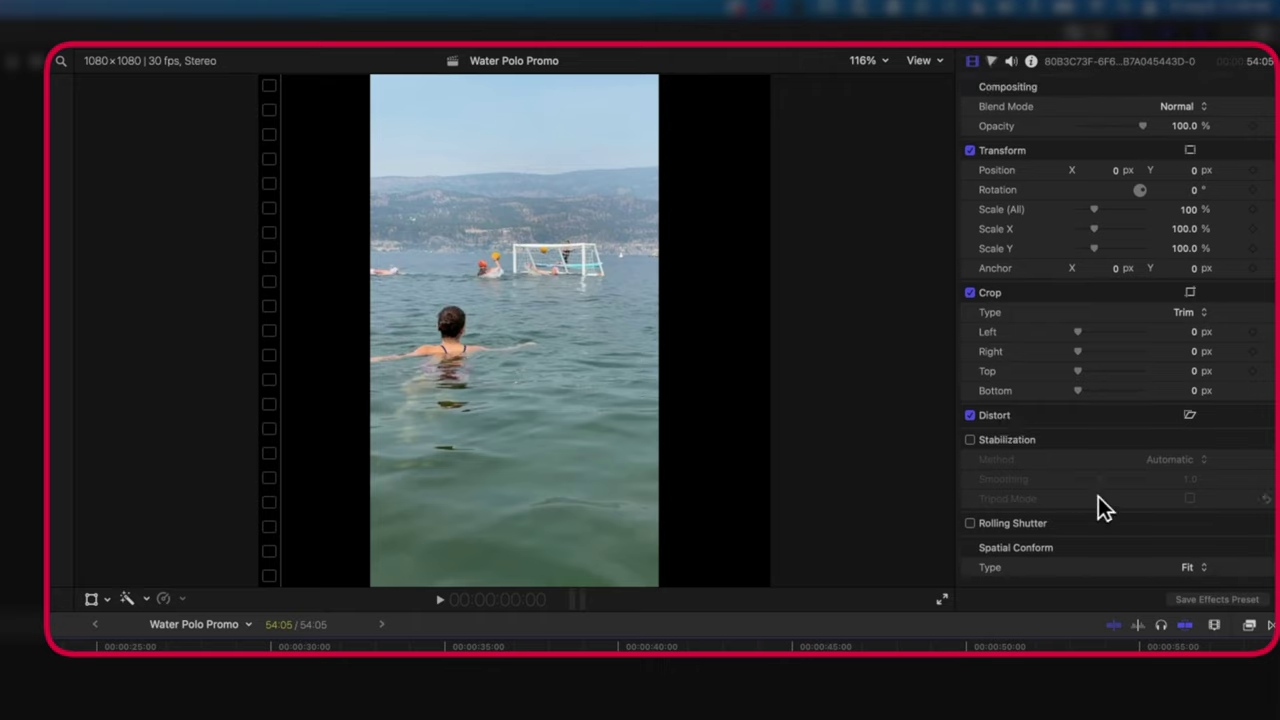
click(1199, 569)
click(1197, 586)
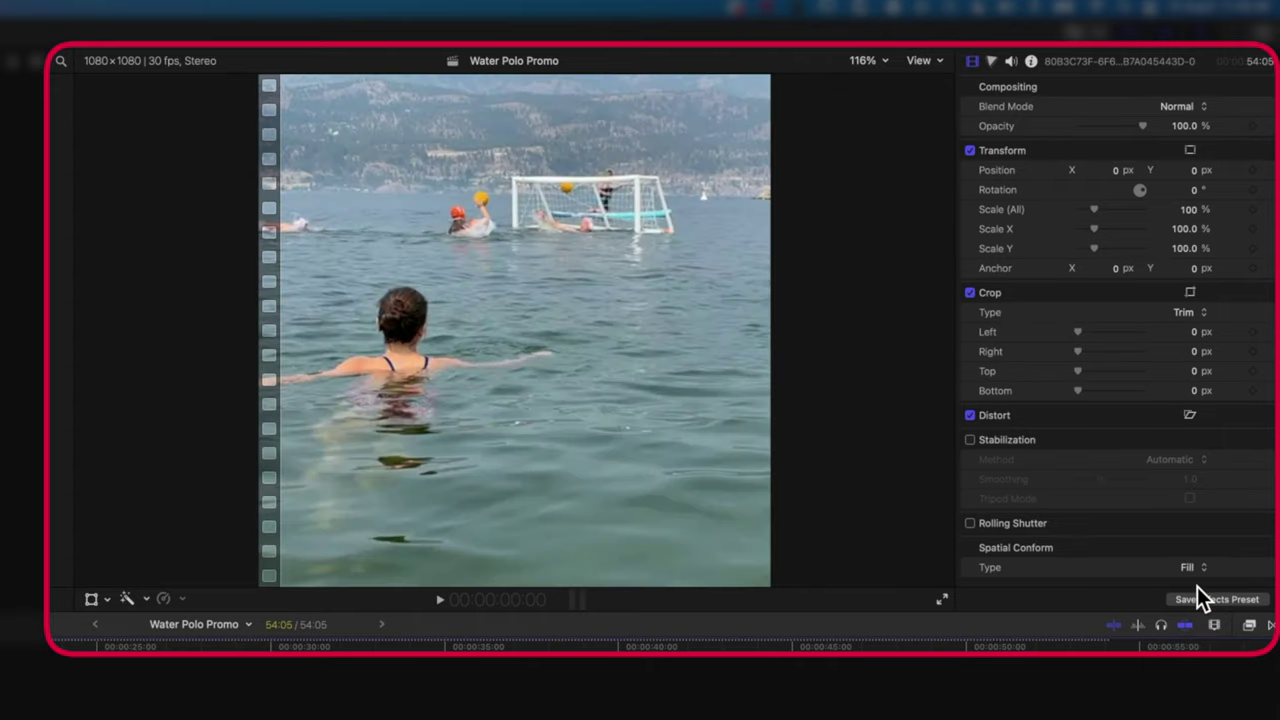
click(1193, 588)
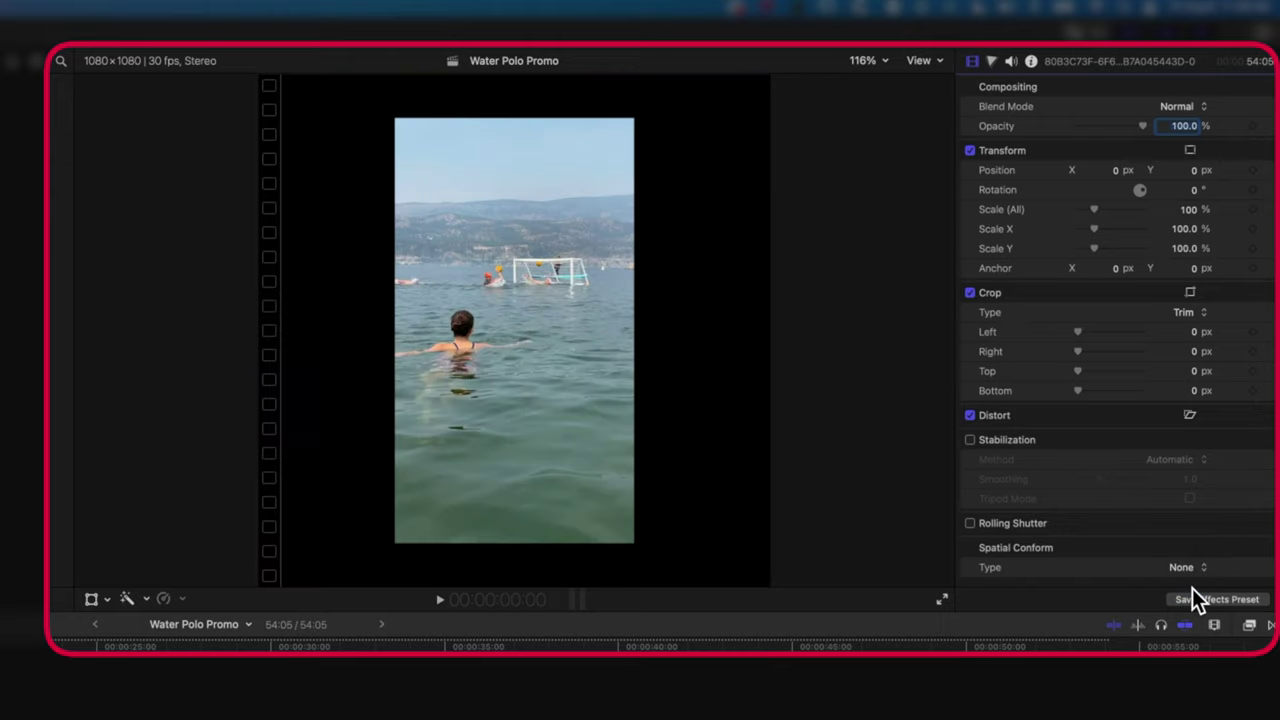
click(1192, 570)
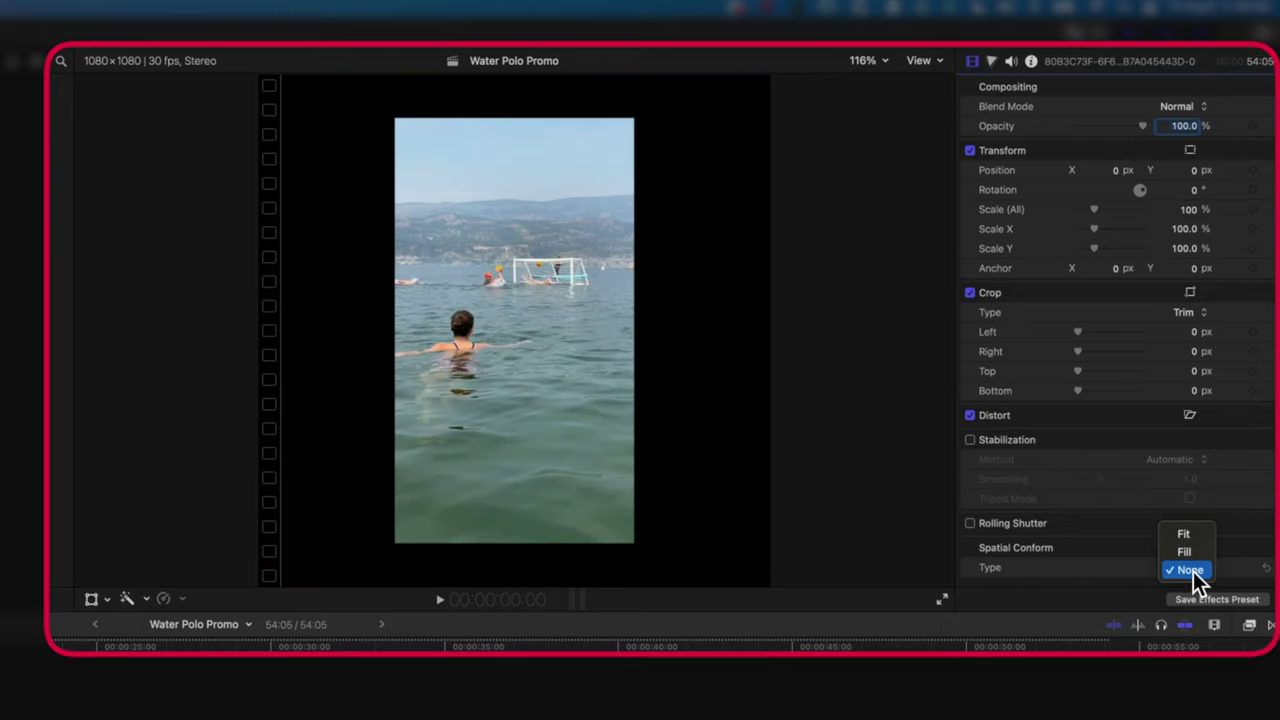
click(1186, 552)
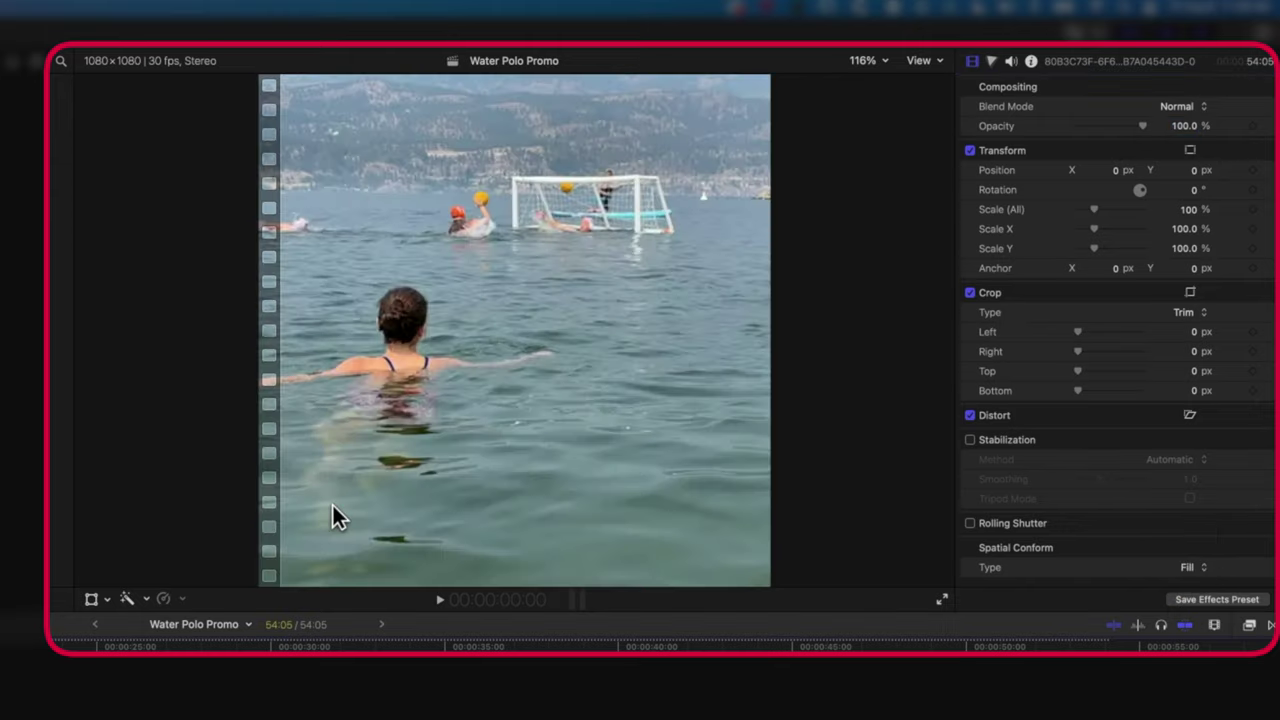
click(90, 599)
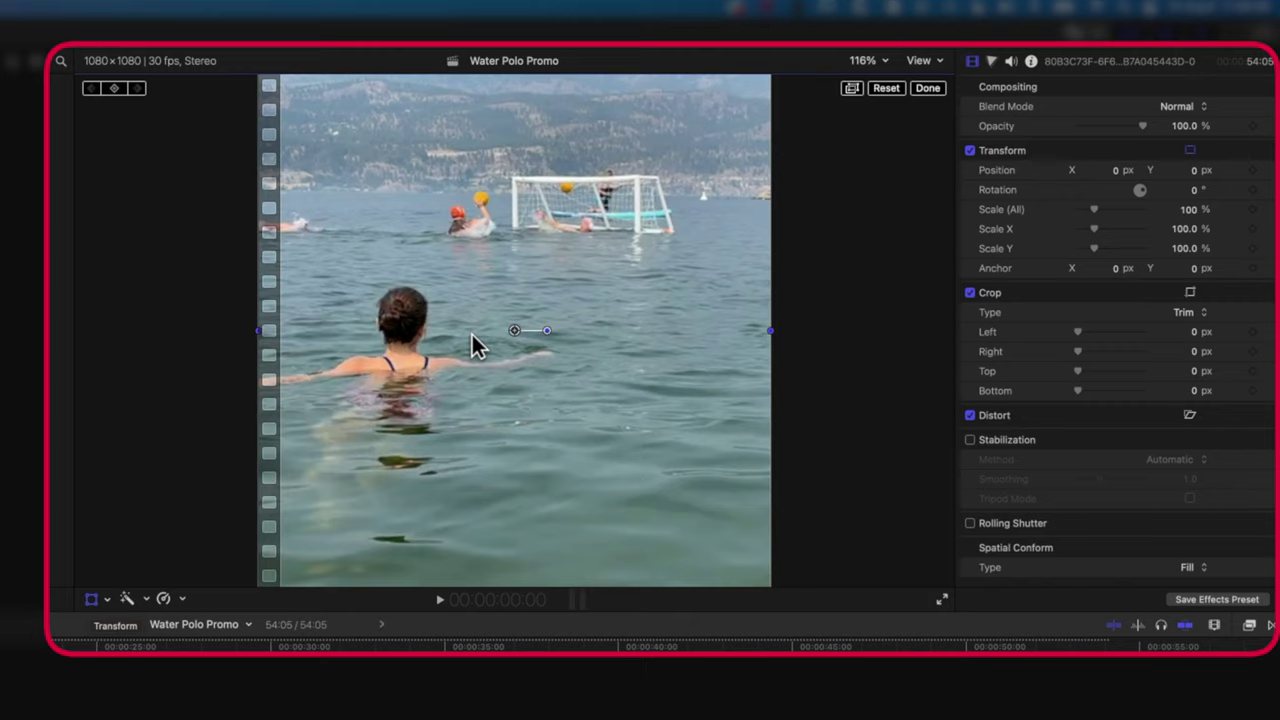
Drag the first clip down in the viewer until Position Y reads -109.3 px
drag(513, 333, 513, 382)
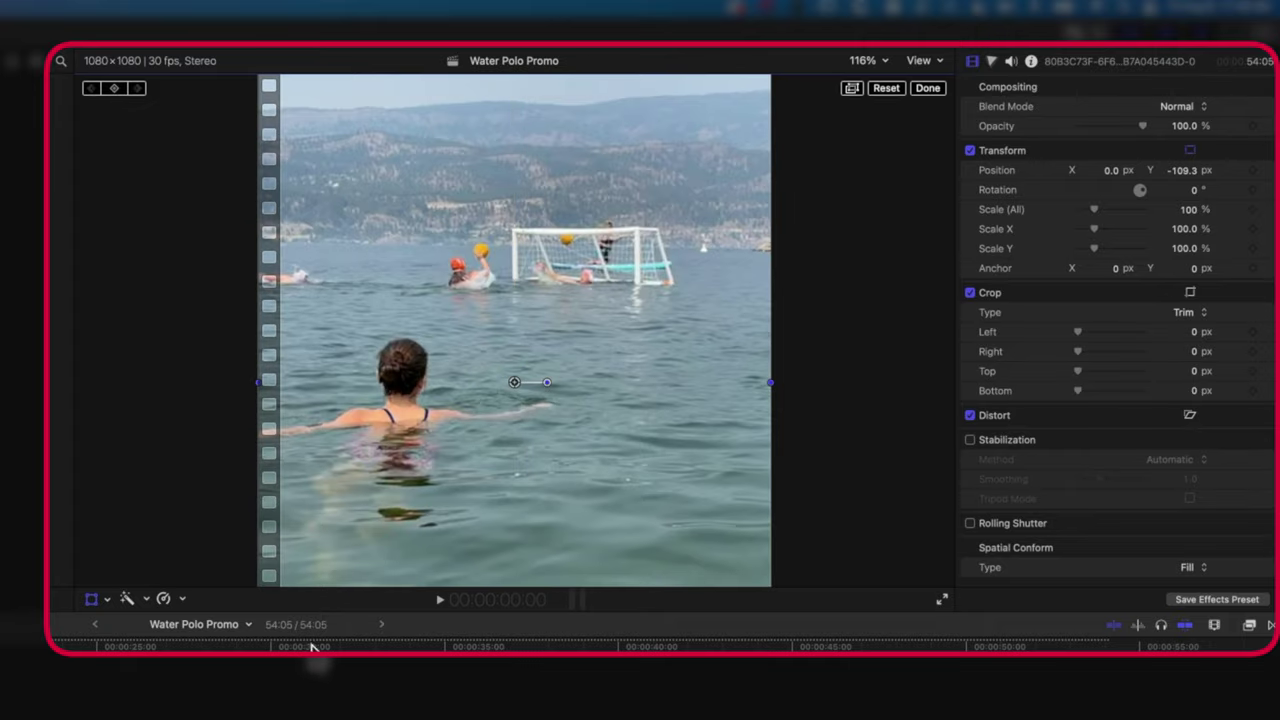
drag(310, 650, 584, 646)
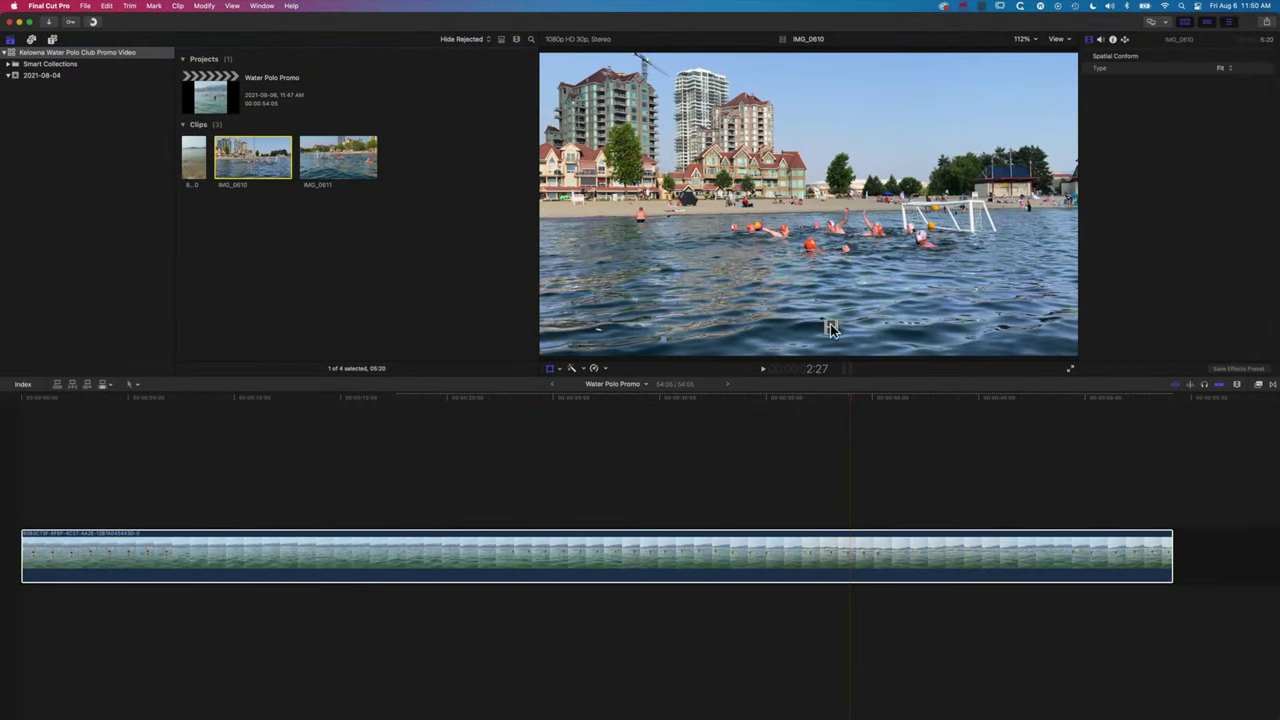
Append IMG_0610 to the timeline end, accept the HDR alert, and select the new clip
drag(278, 160, 1189, 562)
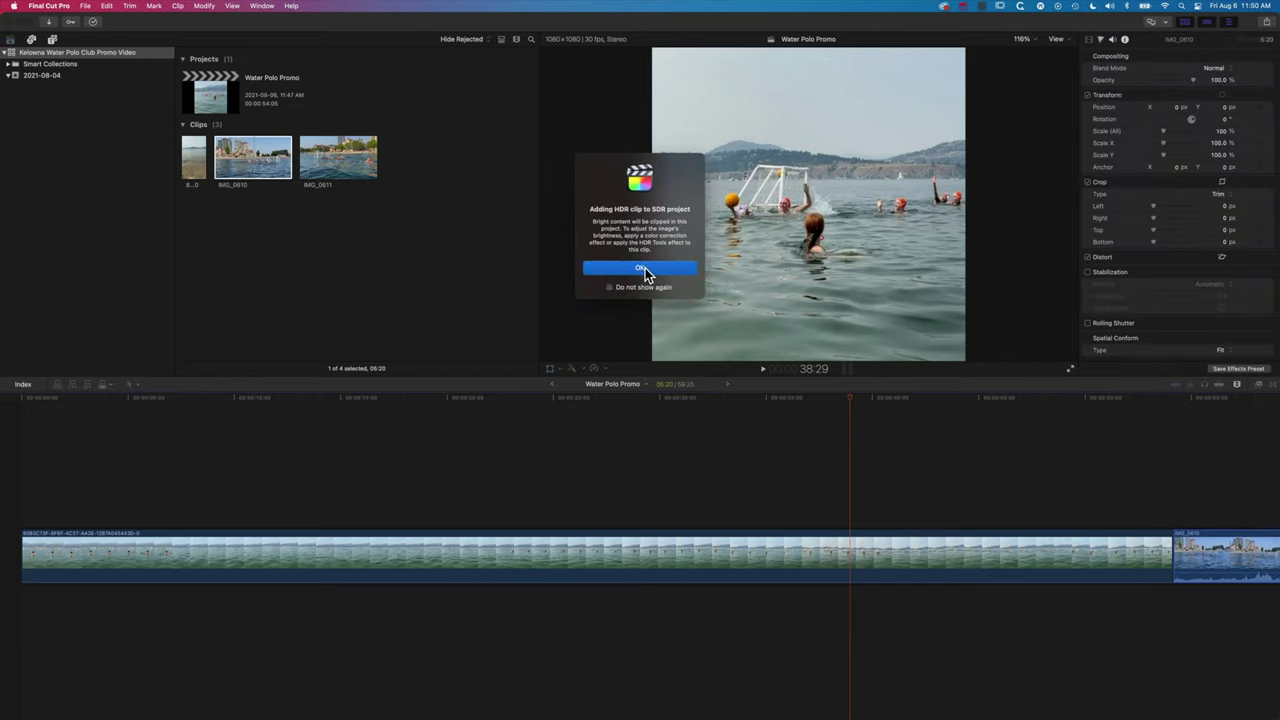
click(643, 269)
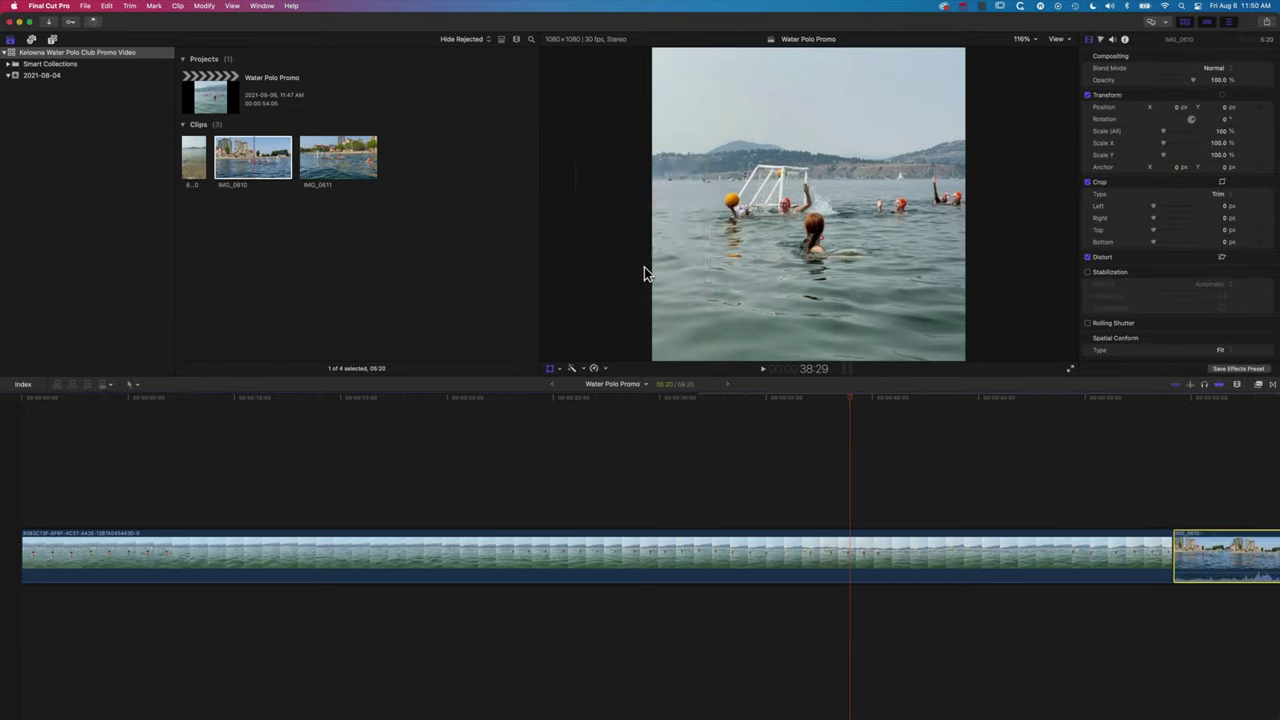
click(1205, 400)
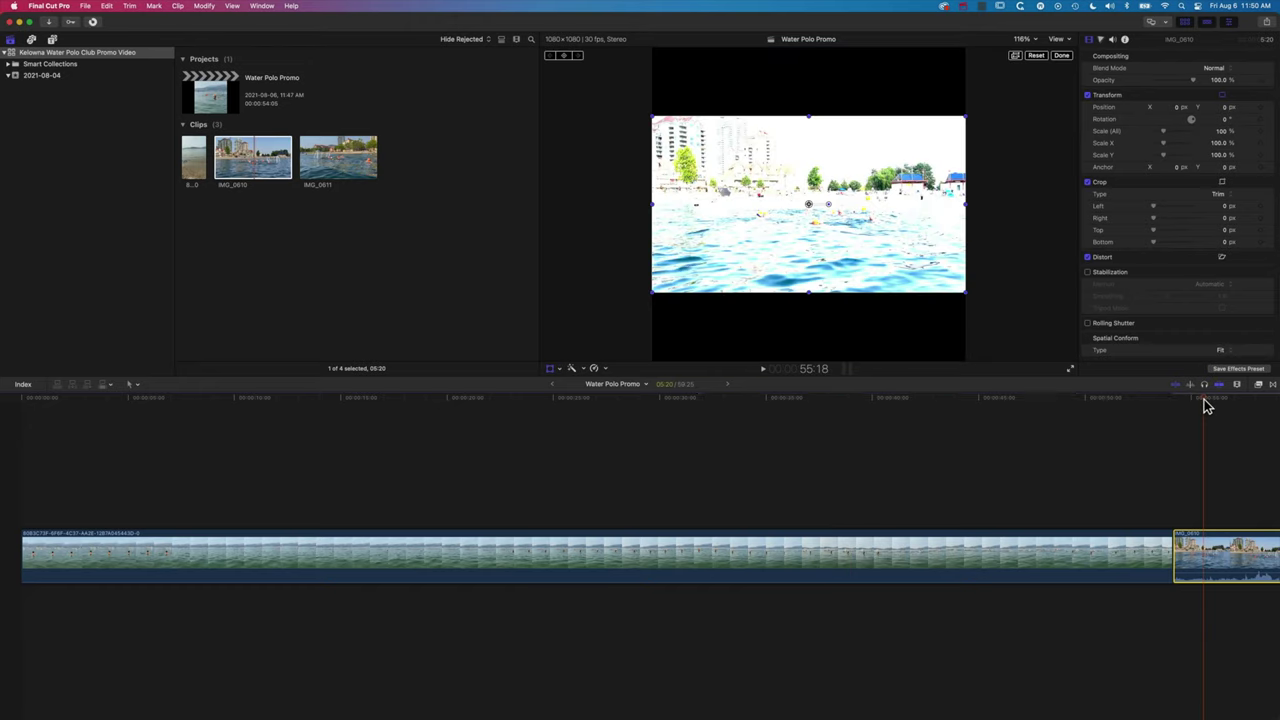
Drag the HDR Tools effect from the Color category onto the IMG_0610 clip
click(1259, 386)
click(1259, 386)
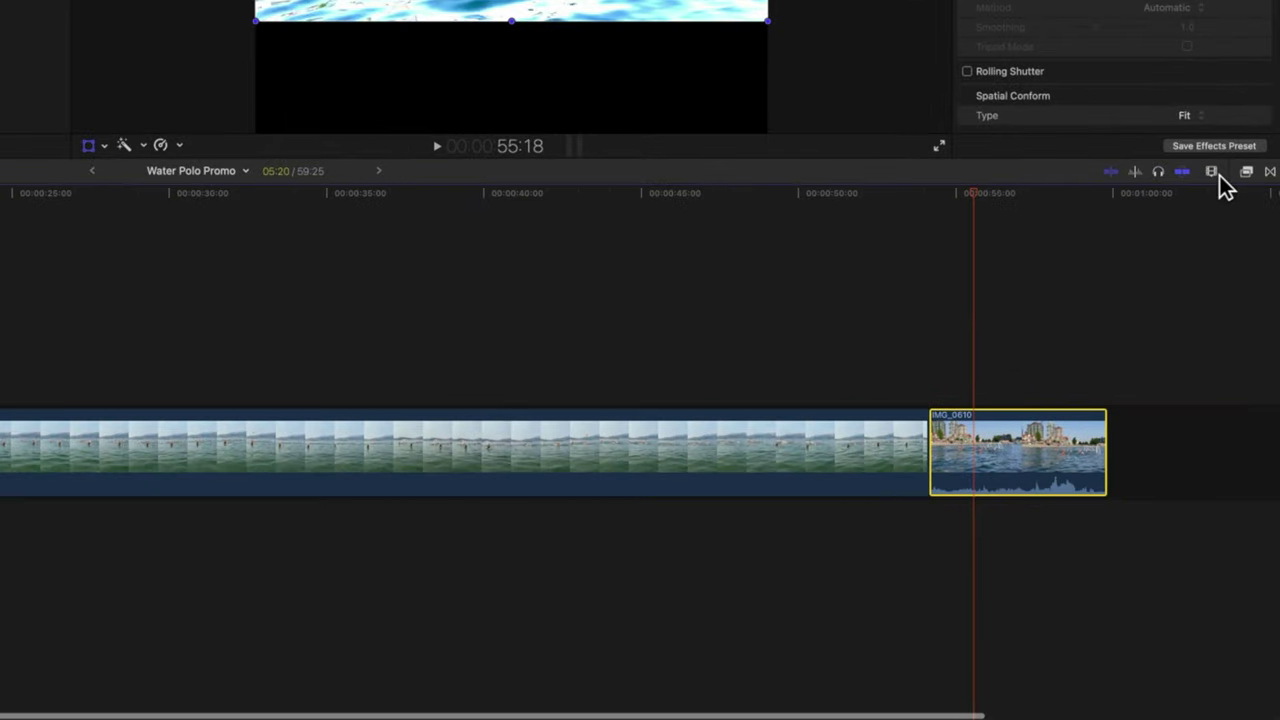
click(1248, 174)
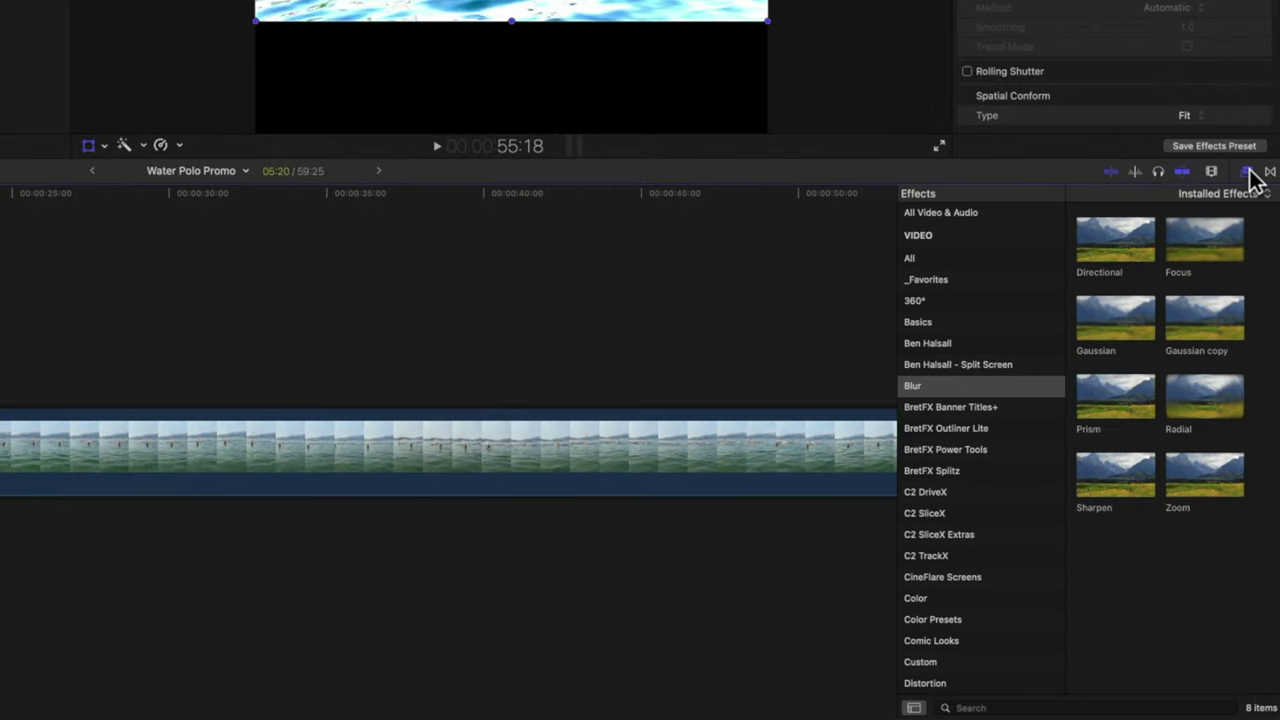
scroll(940, 435, down, 5)
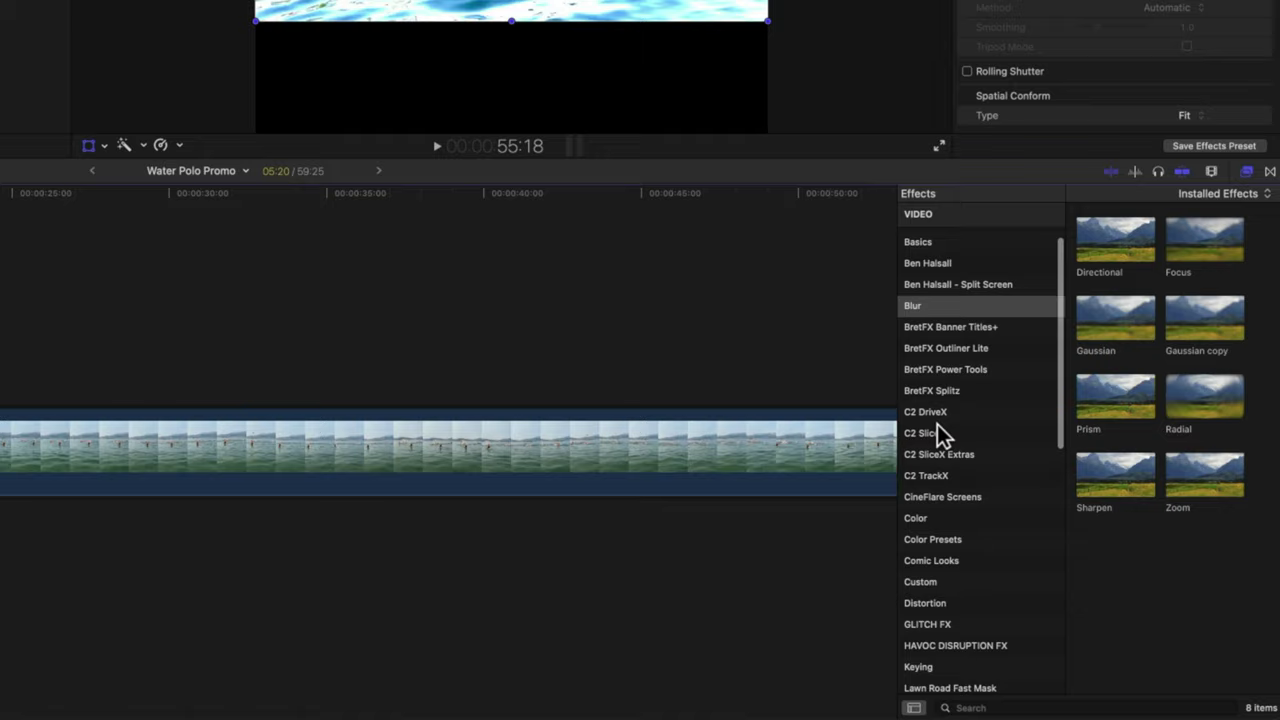
click(938, 443)
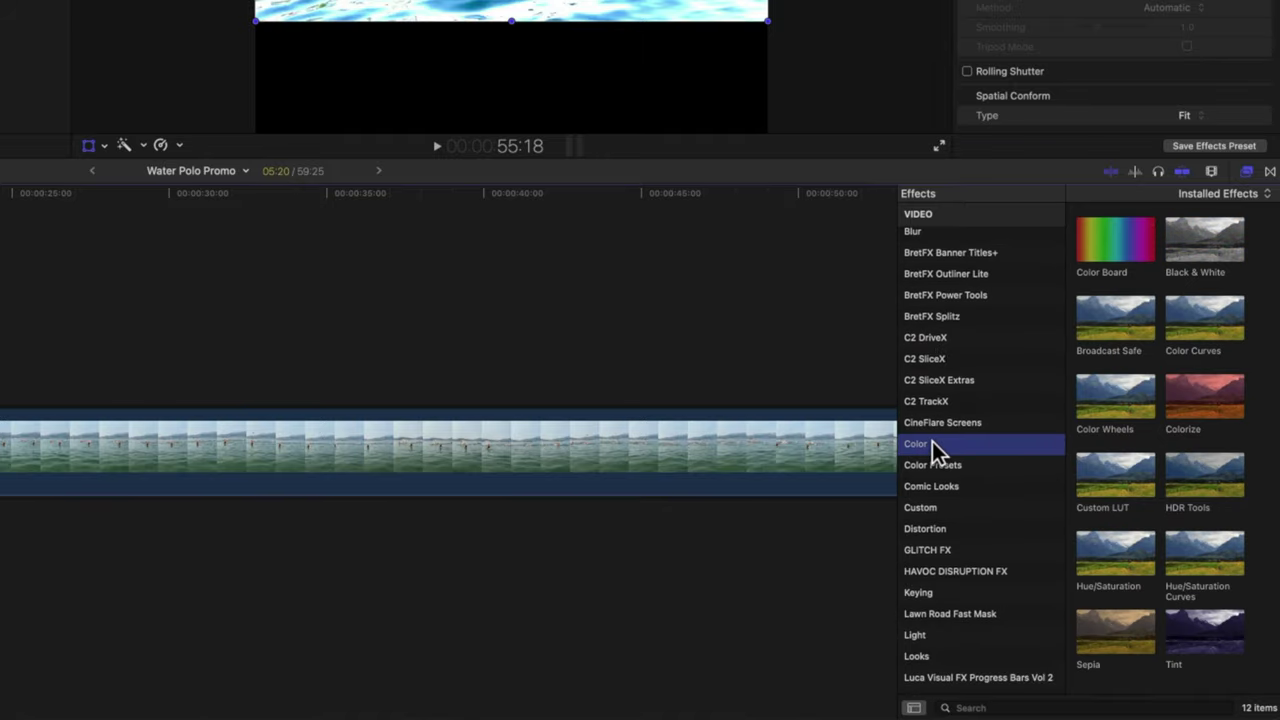
click(588, 260)
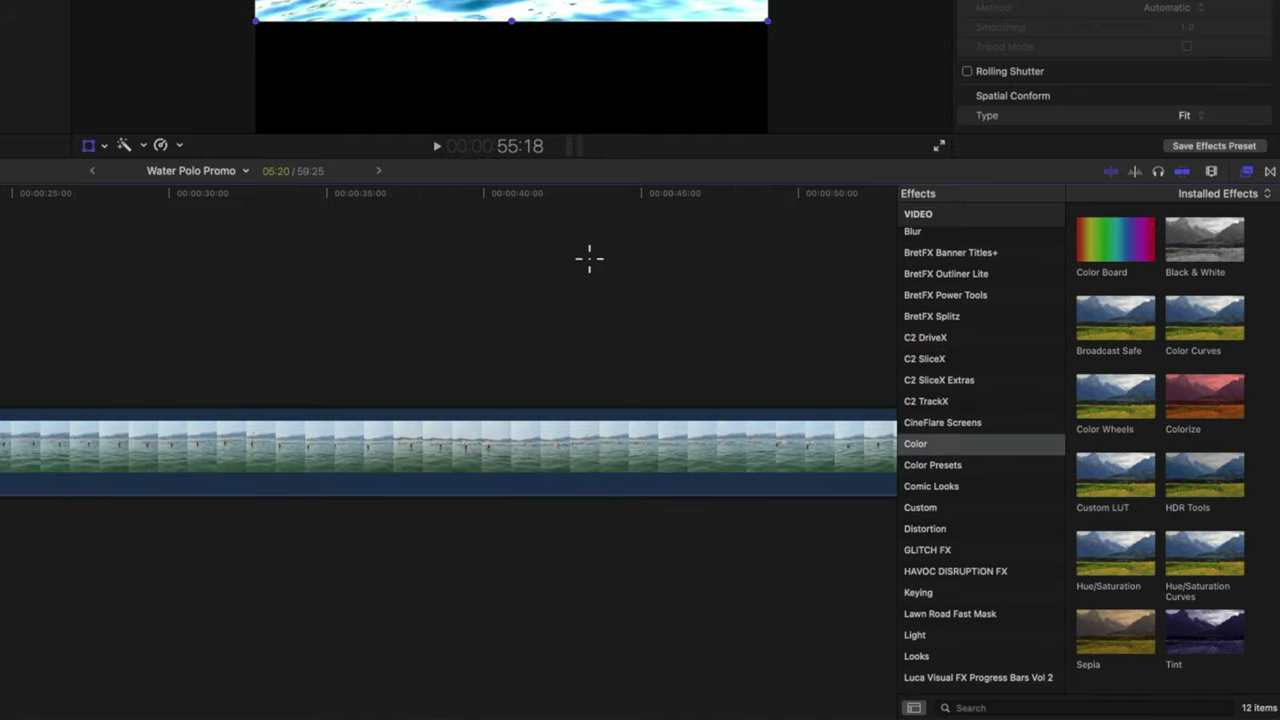
key(e)
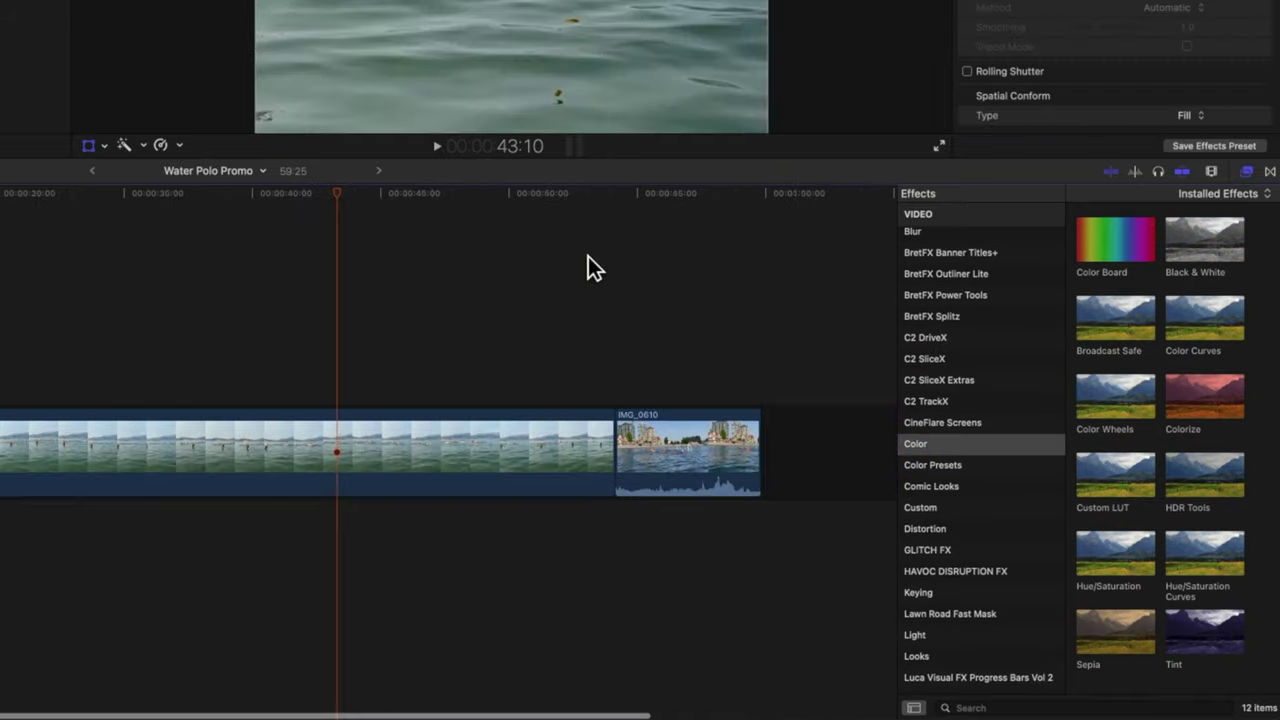
click(686, 468)
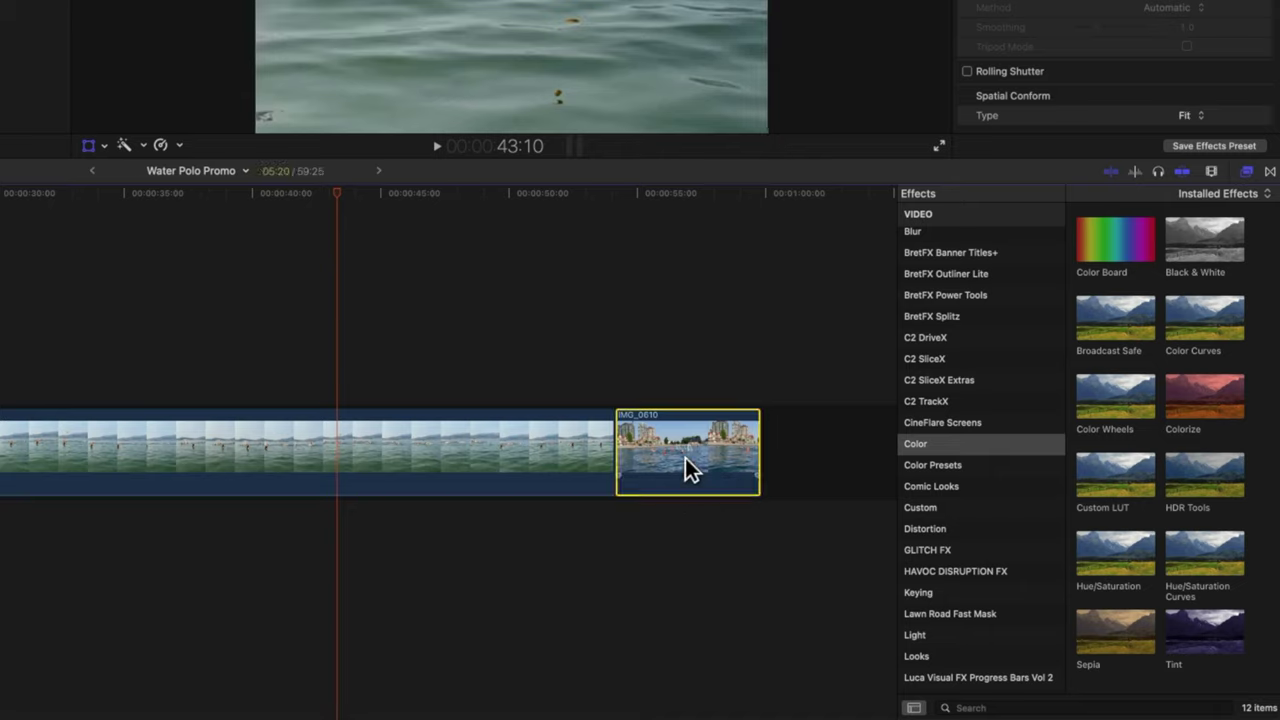
drag(1226, 489, 708, 474)
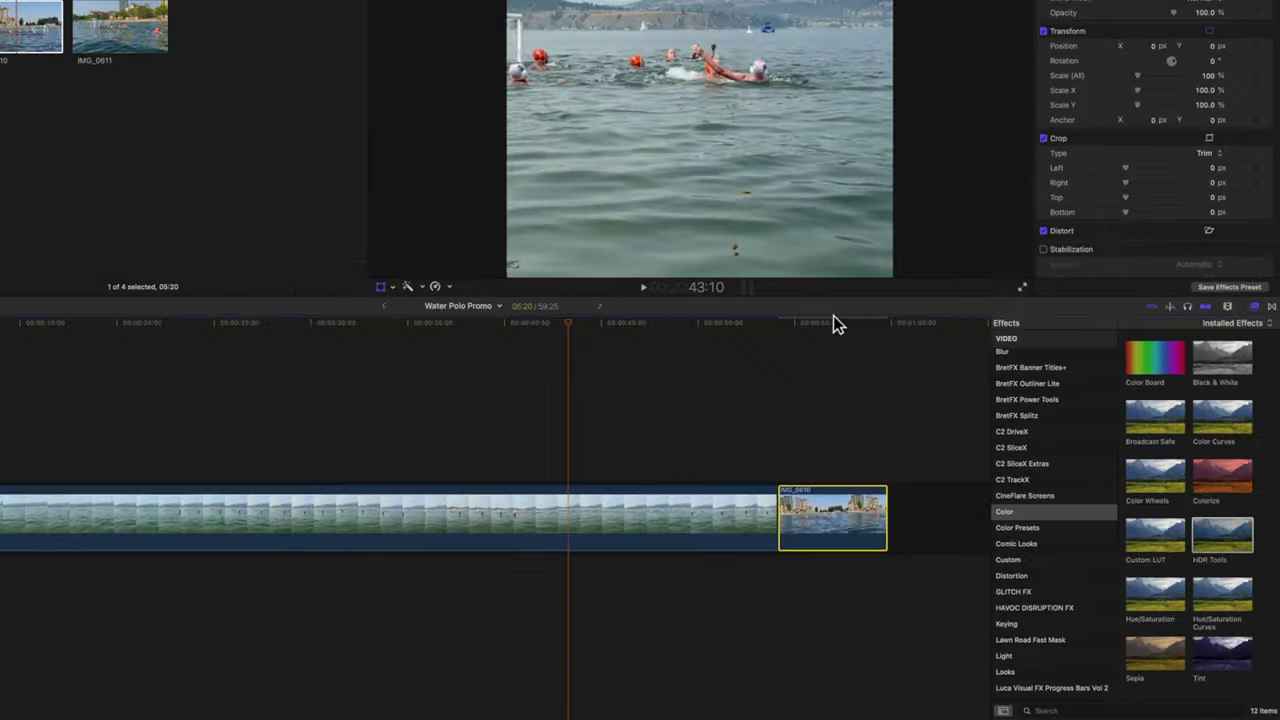
Switch IMG_0610's HDR Tools mode to HLG to Rec. 709 SDR
click(690, 193)
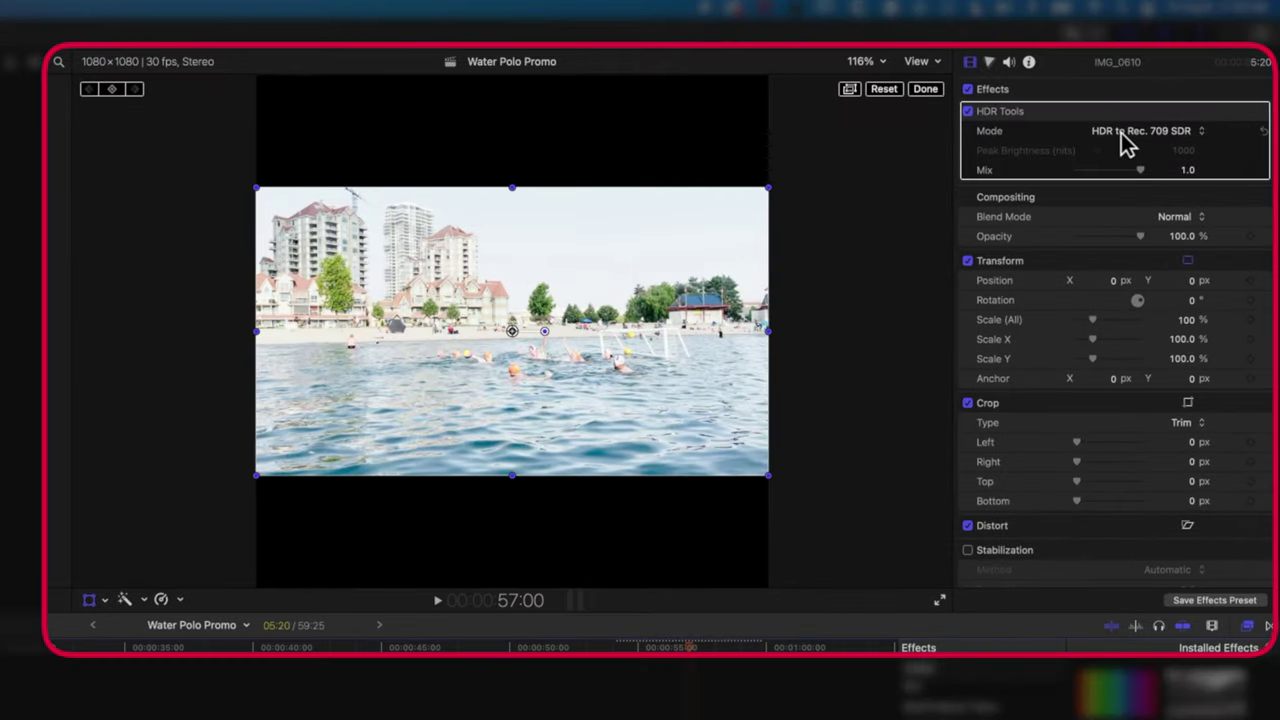
click(1138, 140)
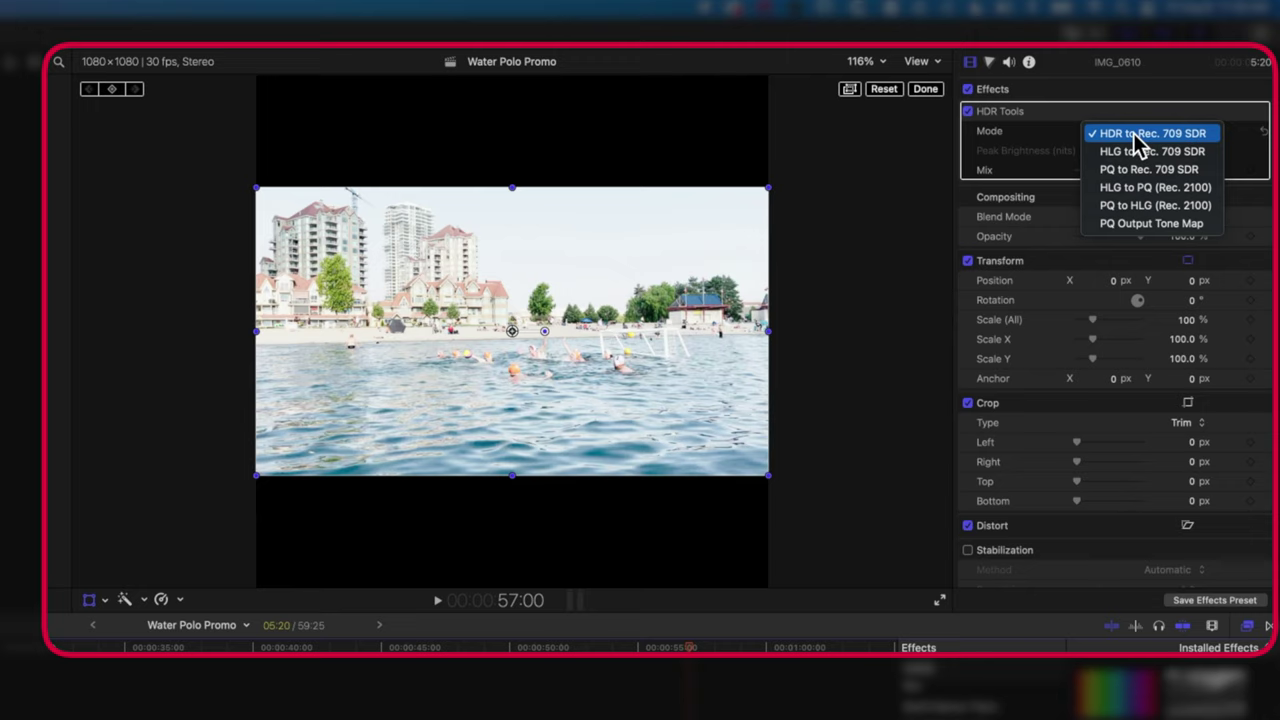
click(1131, 152)
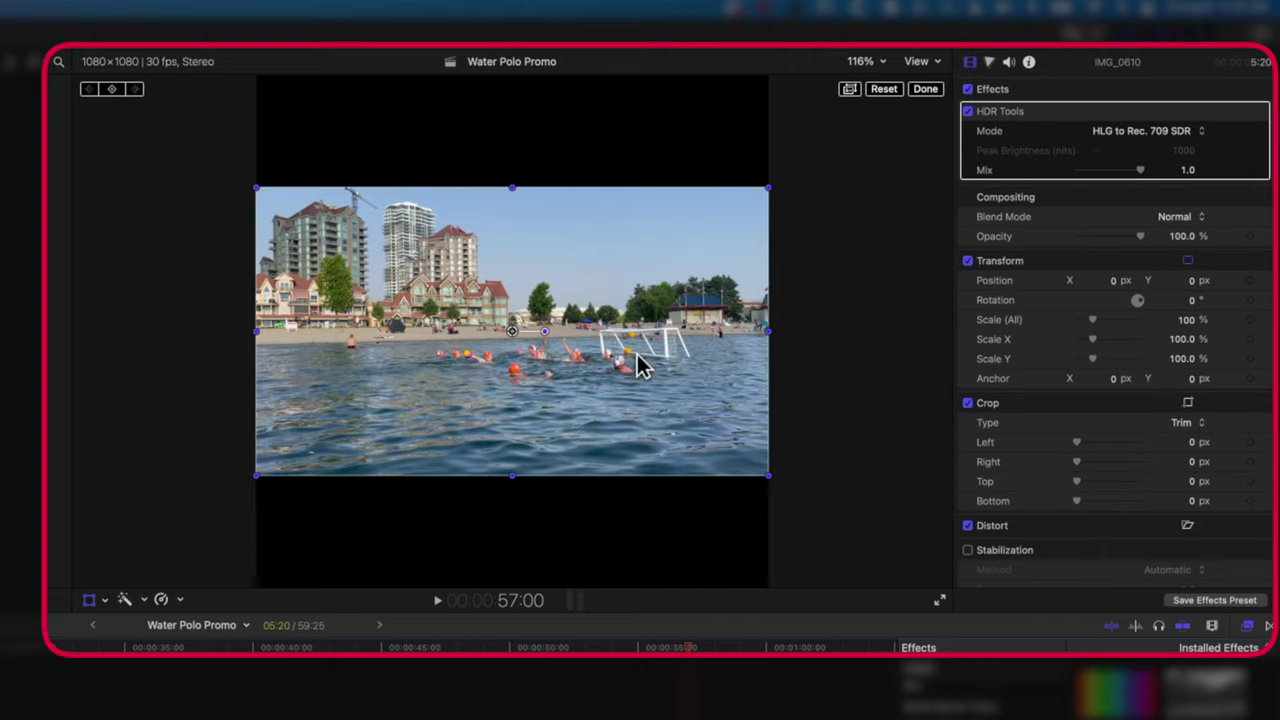
Set IMG_0610's Spatial Conform to Fill and slide it left to Position X -166.9 px
click(89, 600)
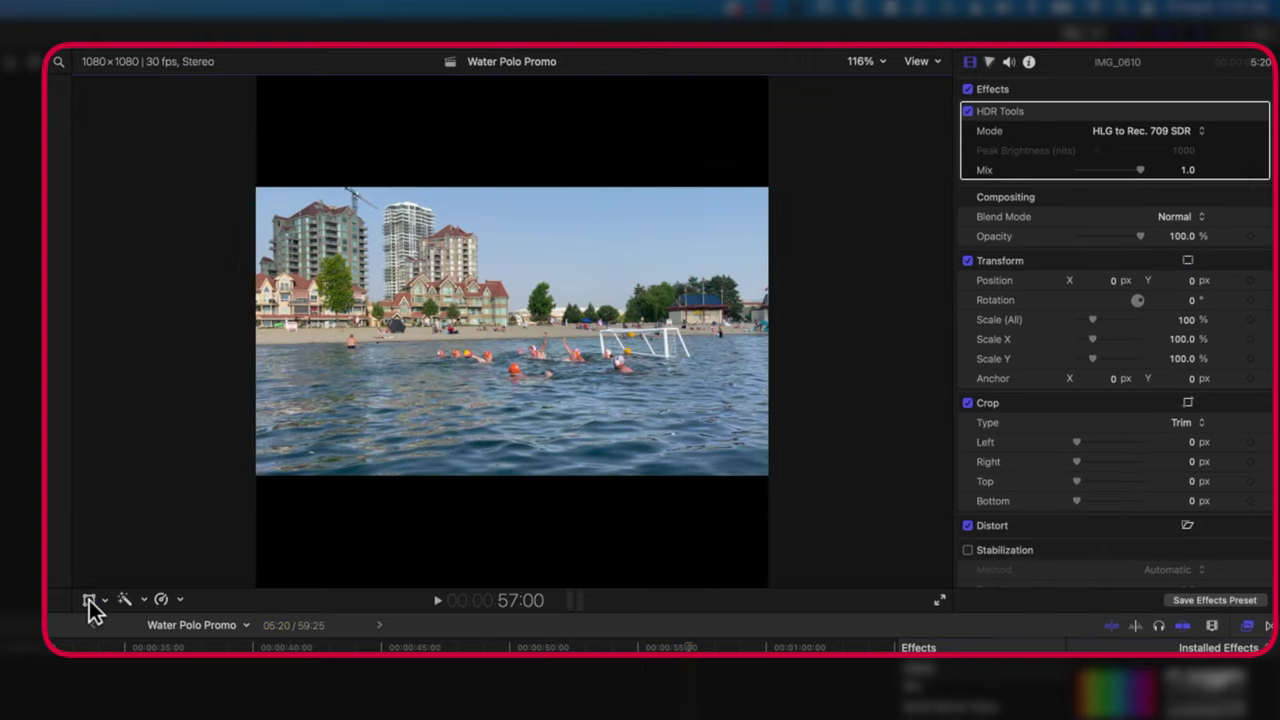
scroll(1106, 445, down, 3)
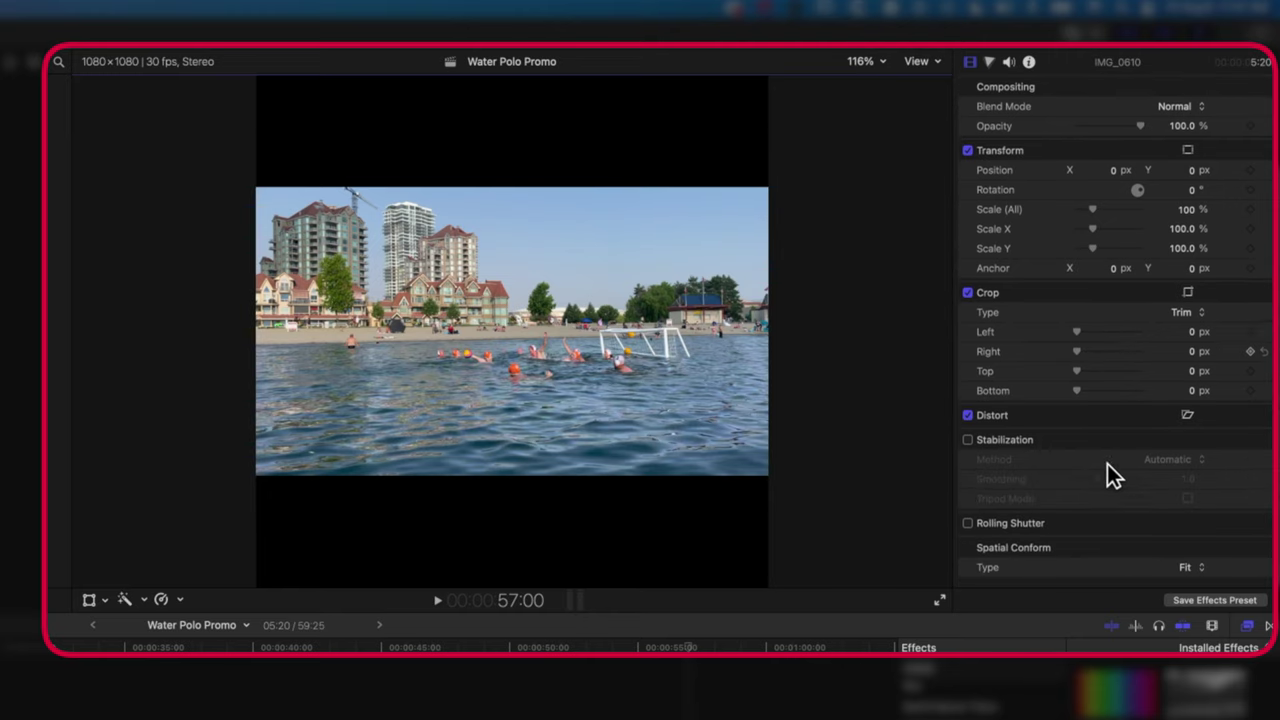
click(1196, 568)
click(1198, 589)
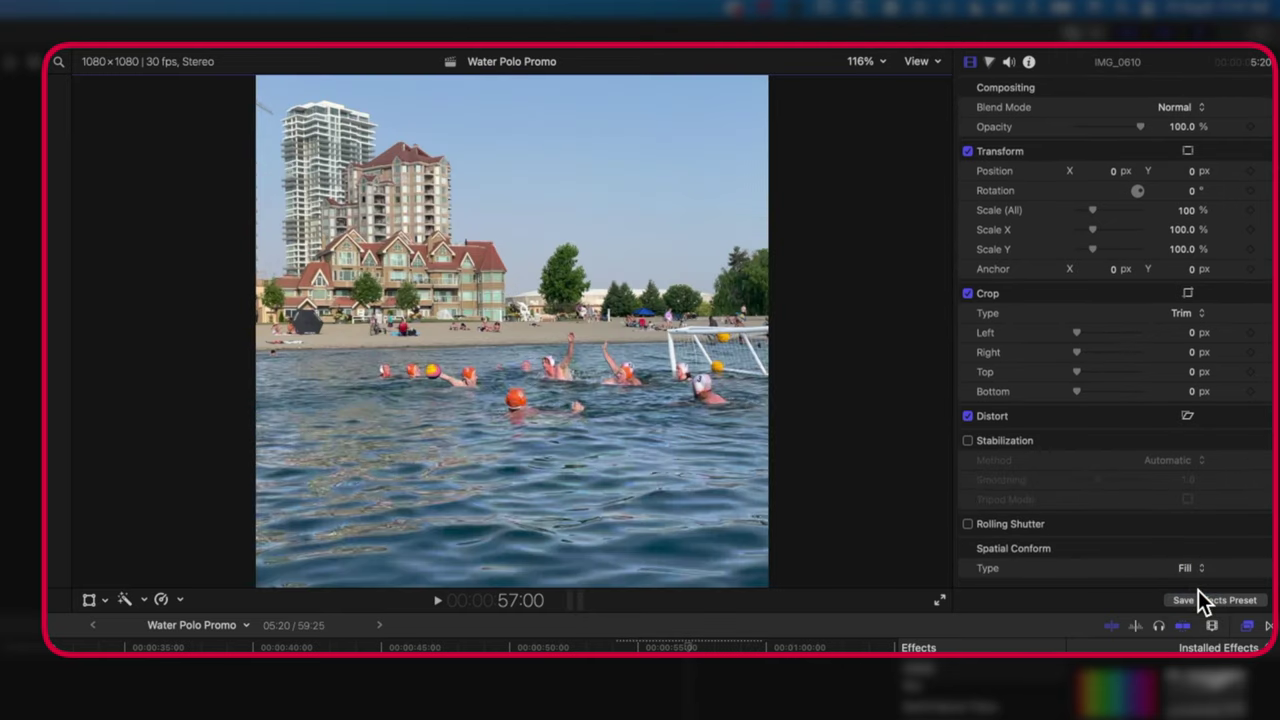
click(89, 600)
drag(443, 366, 417, 334)
click(686, 648)
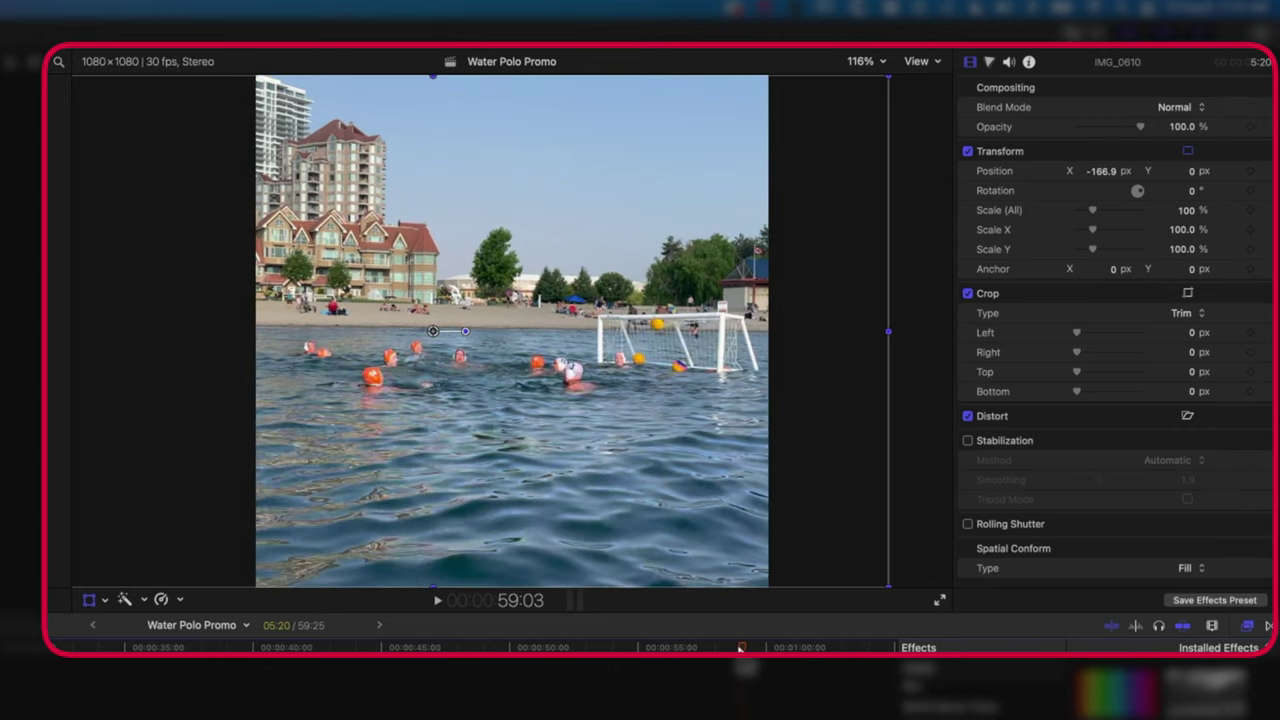
Zoom the viewer to 50%, enlarge the opening clip to about 119%, and shift it left
click(862, 62)
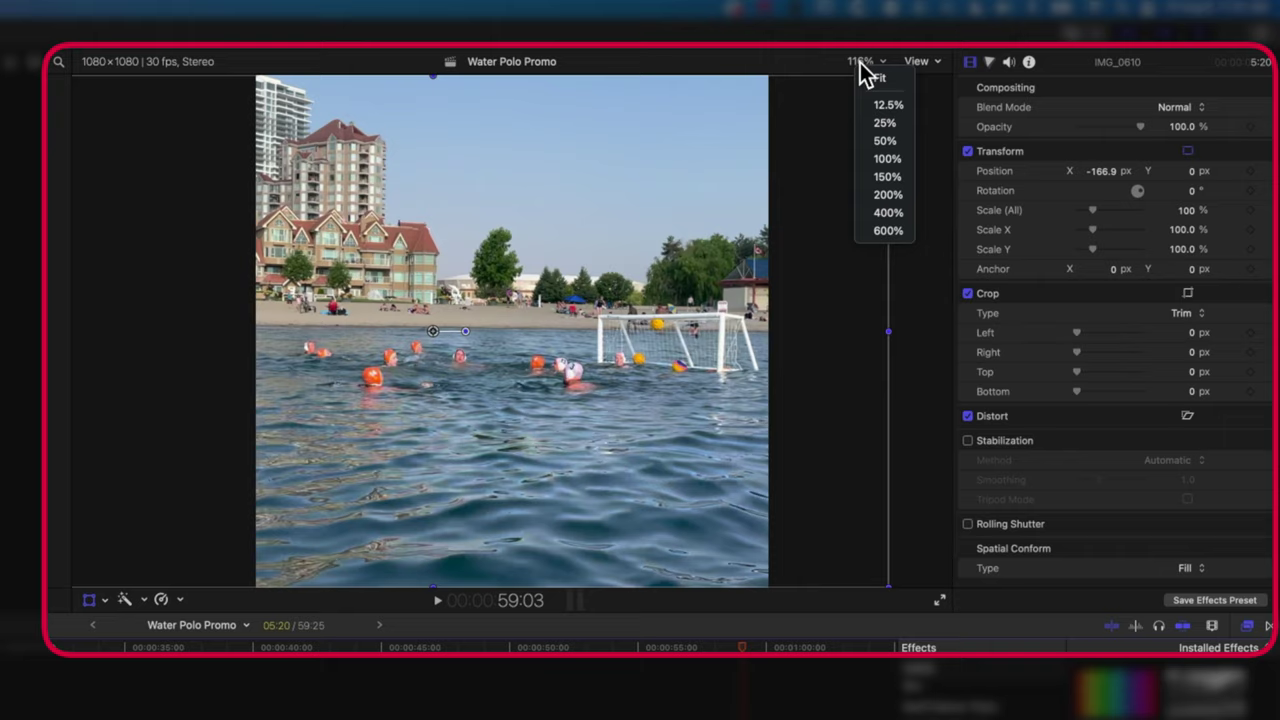
click(865, 142)
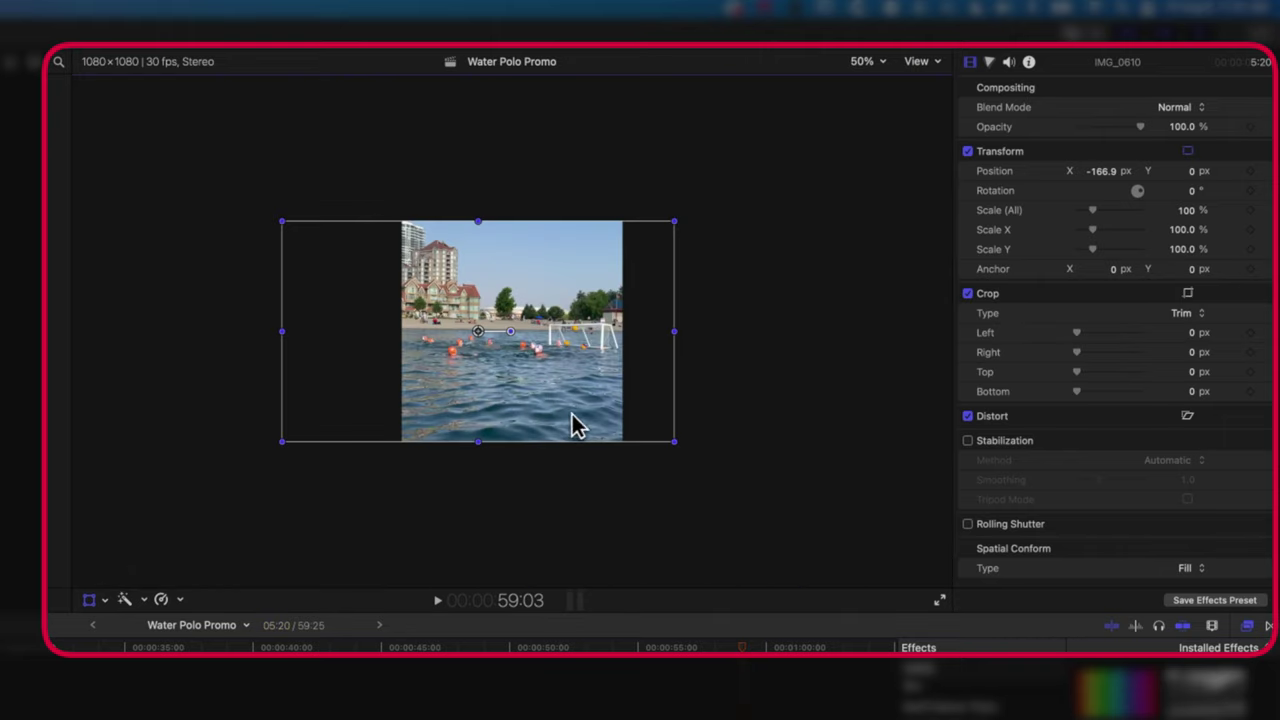
drag(674, 441, 705, 463)
mouse_move(588, 402)
mouse_down()
mouse_move(561, 402)
mouse_move(576, 405)
mouse_up()
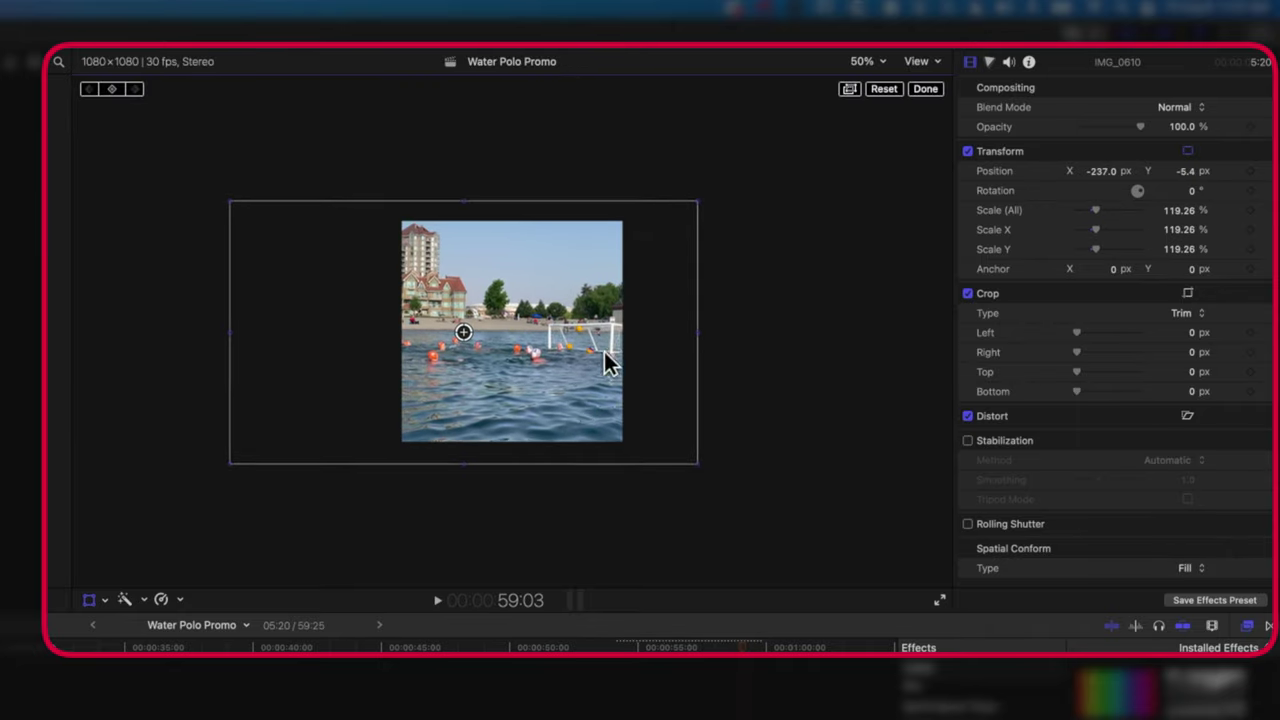
At 00:00:40, move the open-water clip up in the frame to Position Y -74.3
click(285, 647)
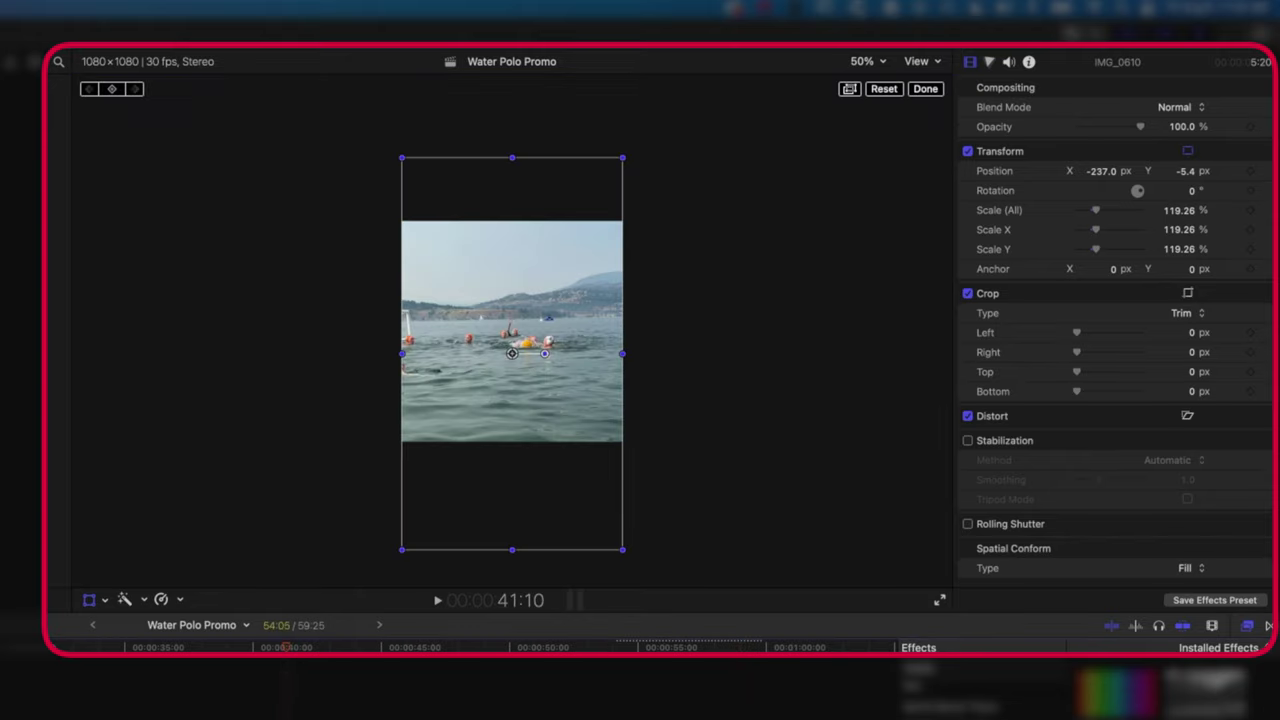
drag(400, 544, 374, 580)
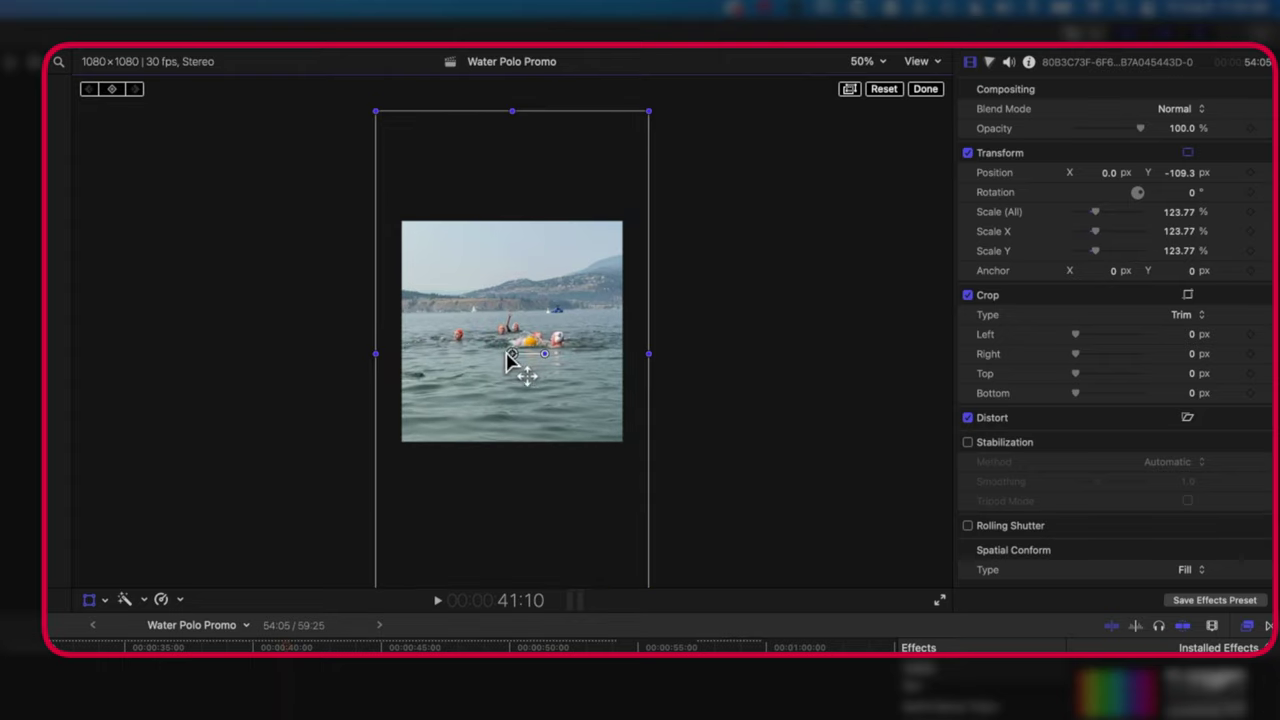
mouse_move(517, 363)
mouse_down()
mouse_move(531, 343)
mouse_move(512, 347)
mouse_up()
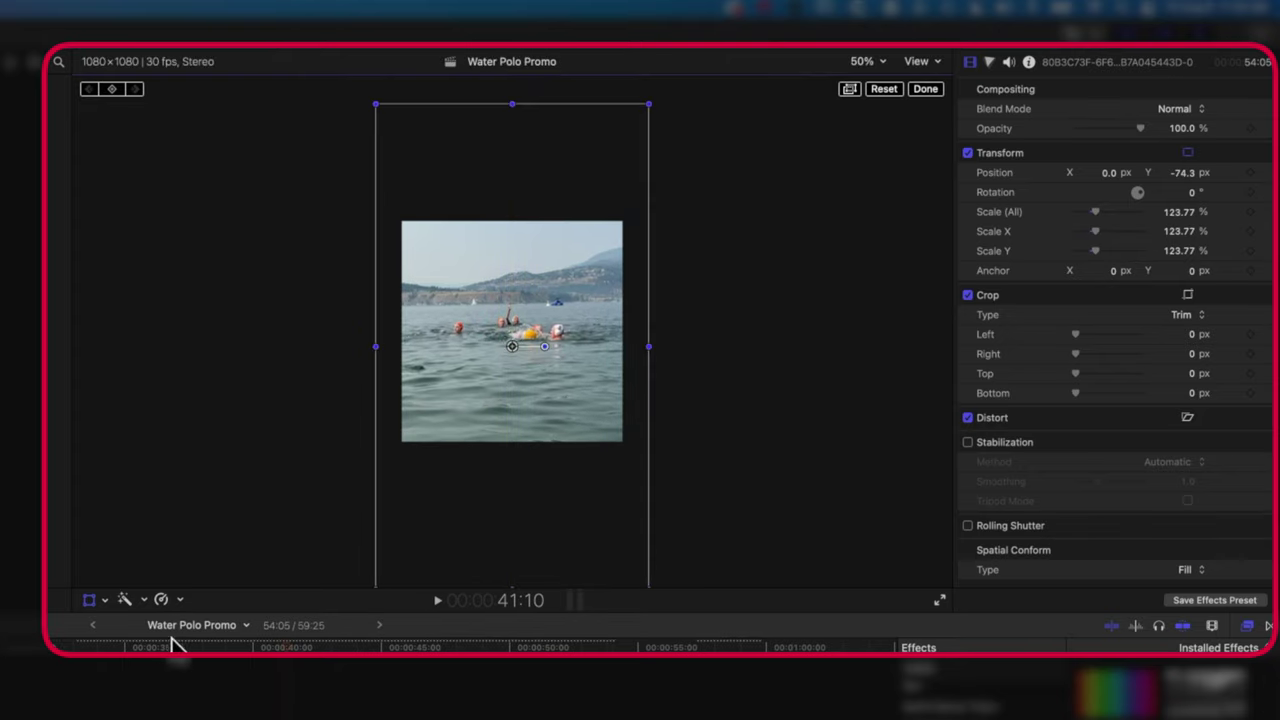
Finish the Transform adjustments and set the viewer zoom back to Fit
click(88, 600)
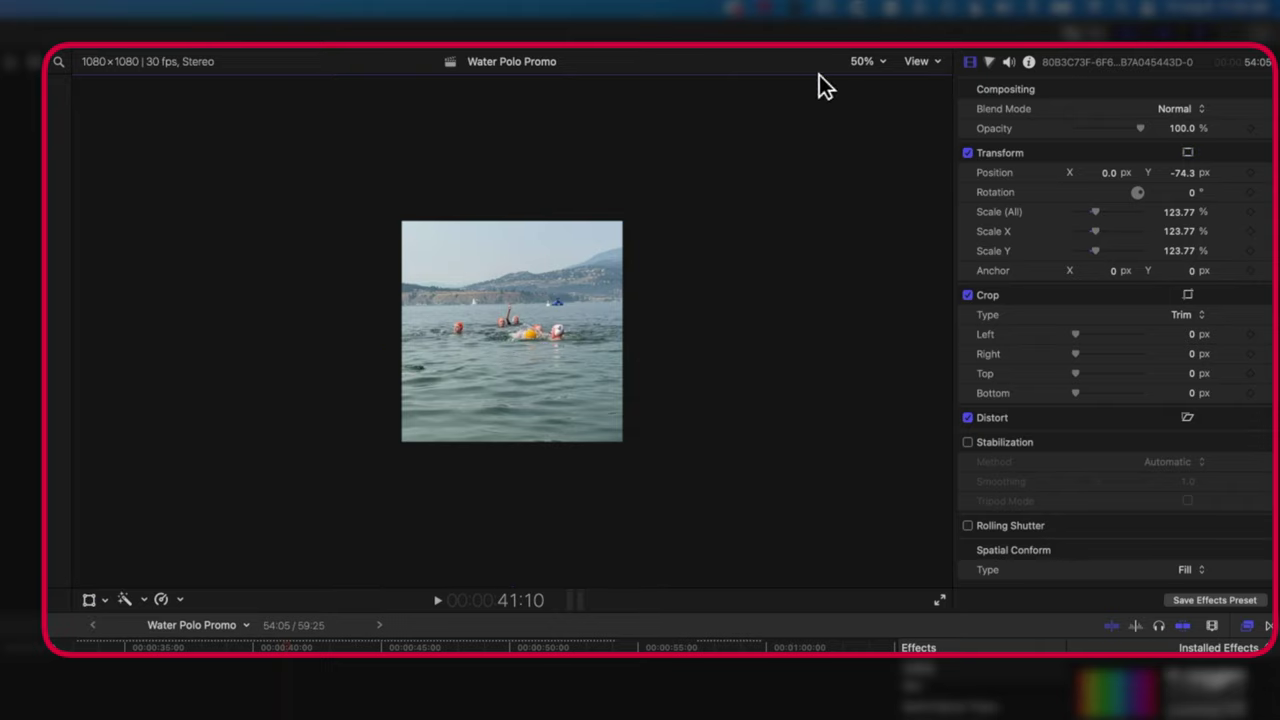
click(868, 65)
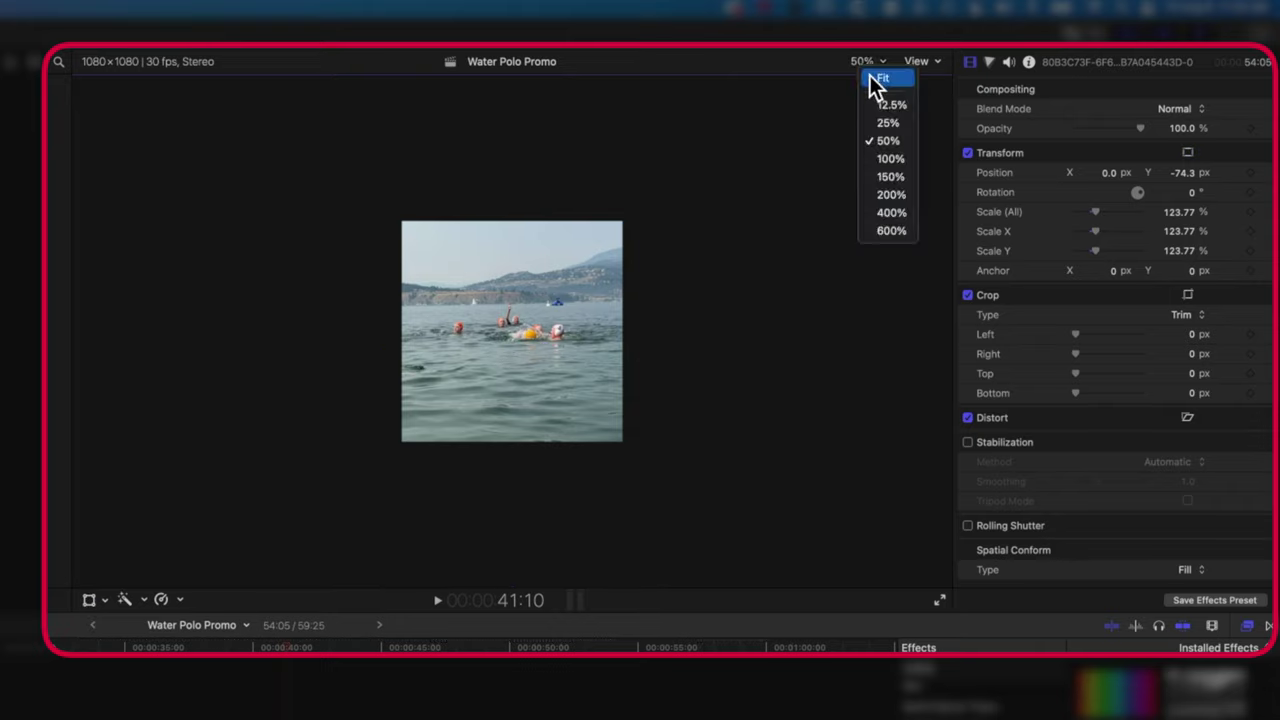
click(871, 78)
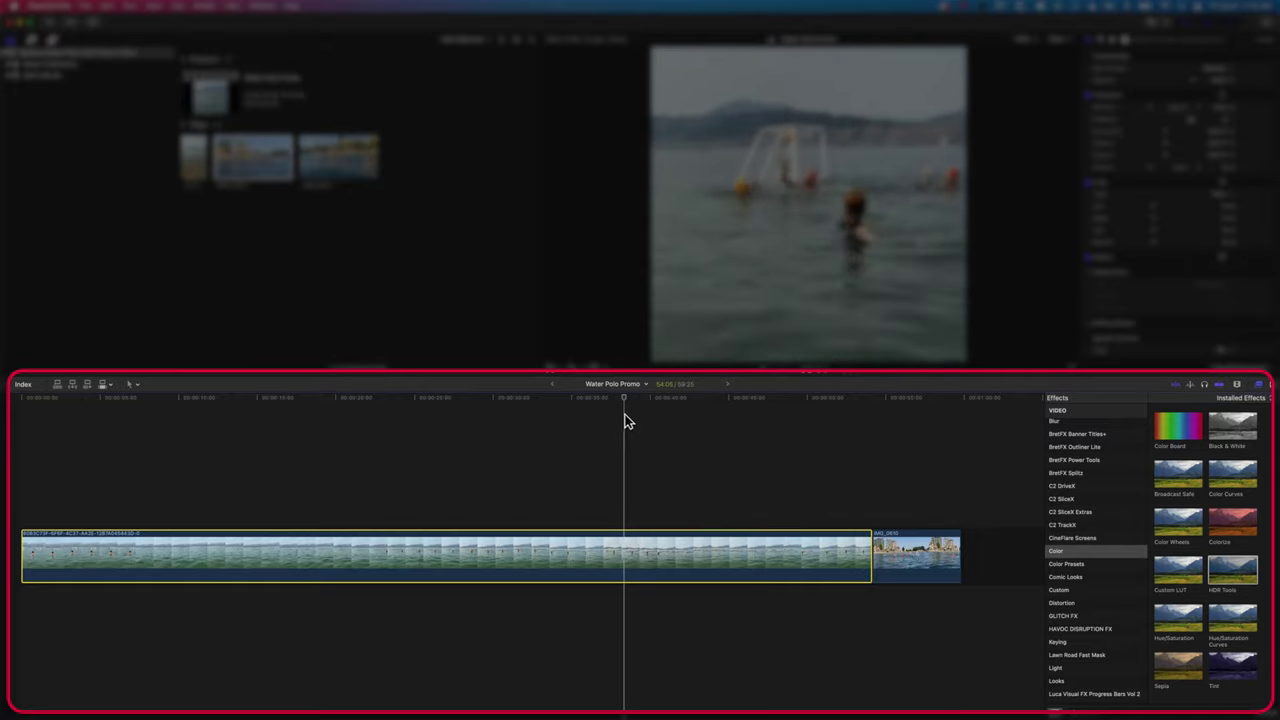
Mark an out point, stop playback at 8:14, blade the clip and delete the remainder
key(o)
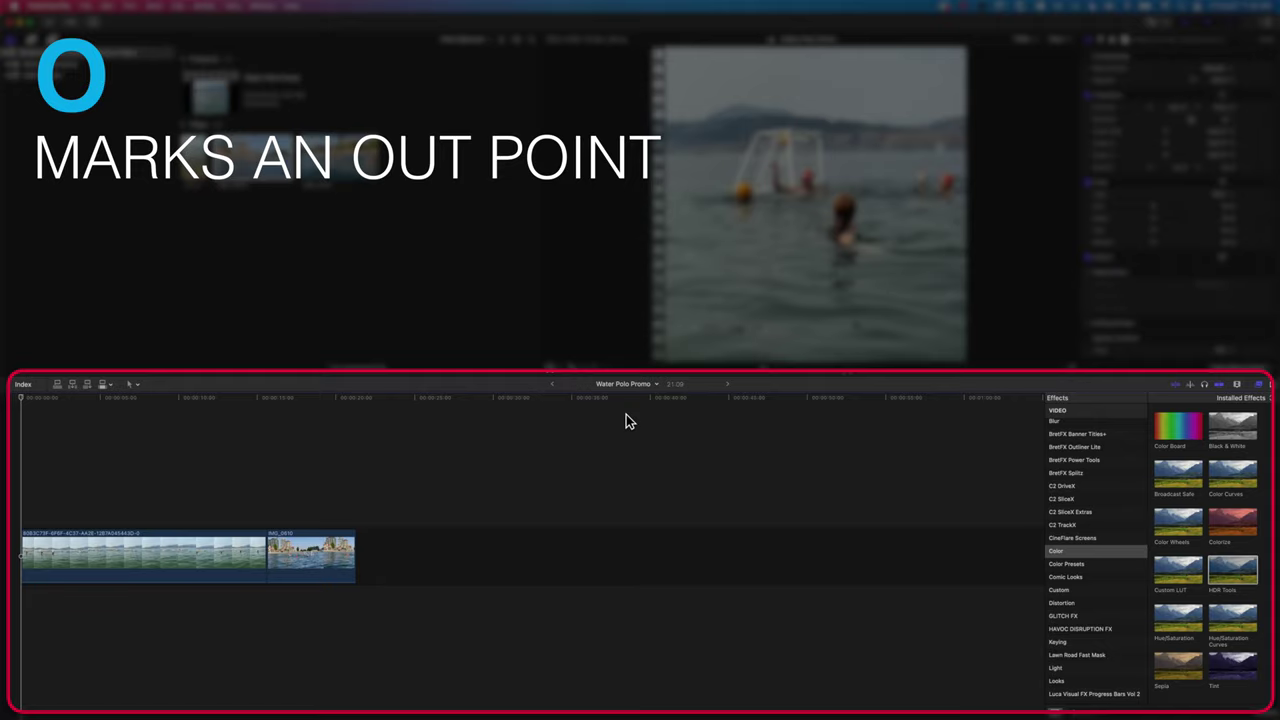
key(space)
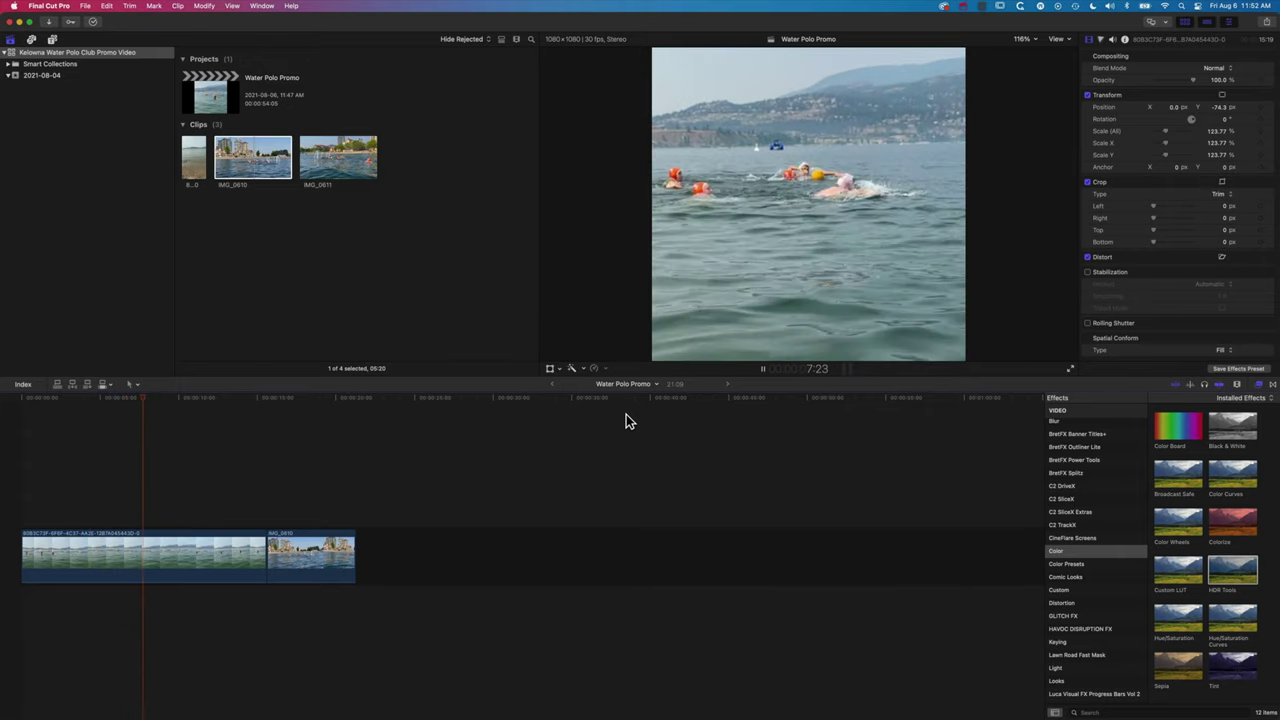
key(space)
key(c)
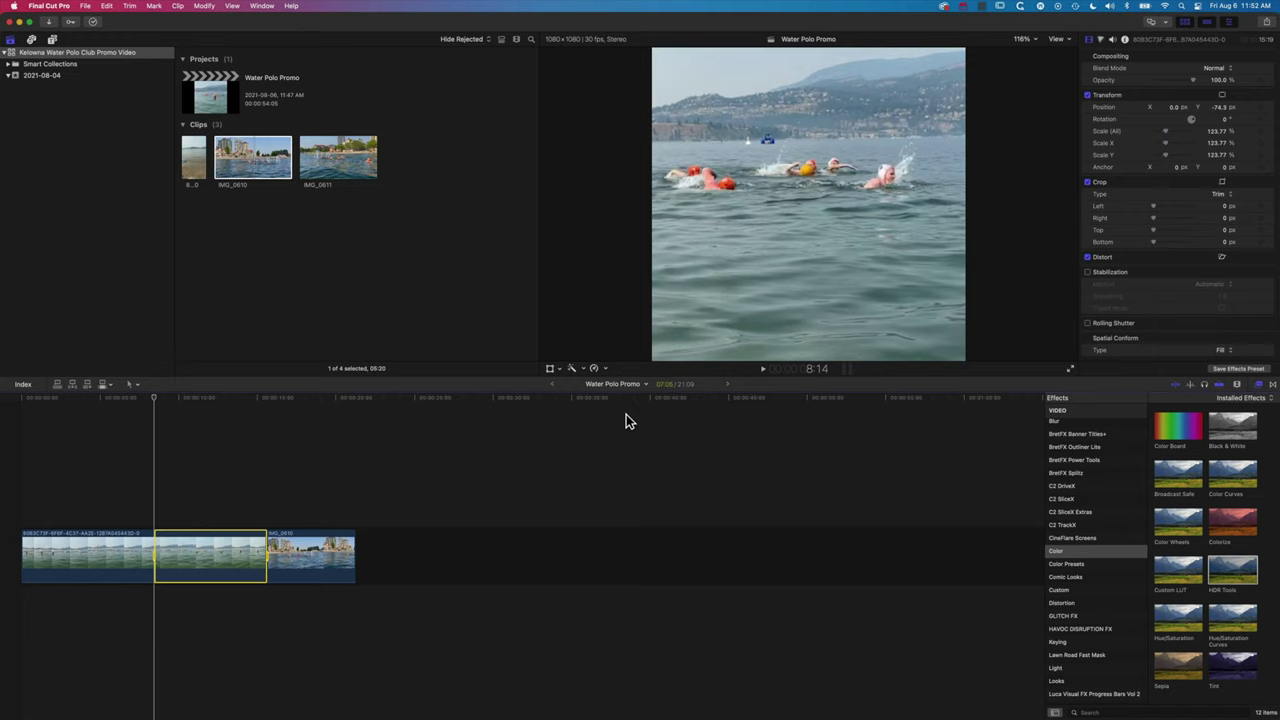
key(Delete)
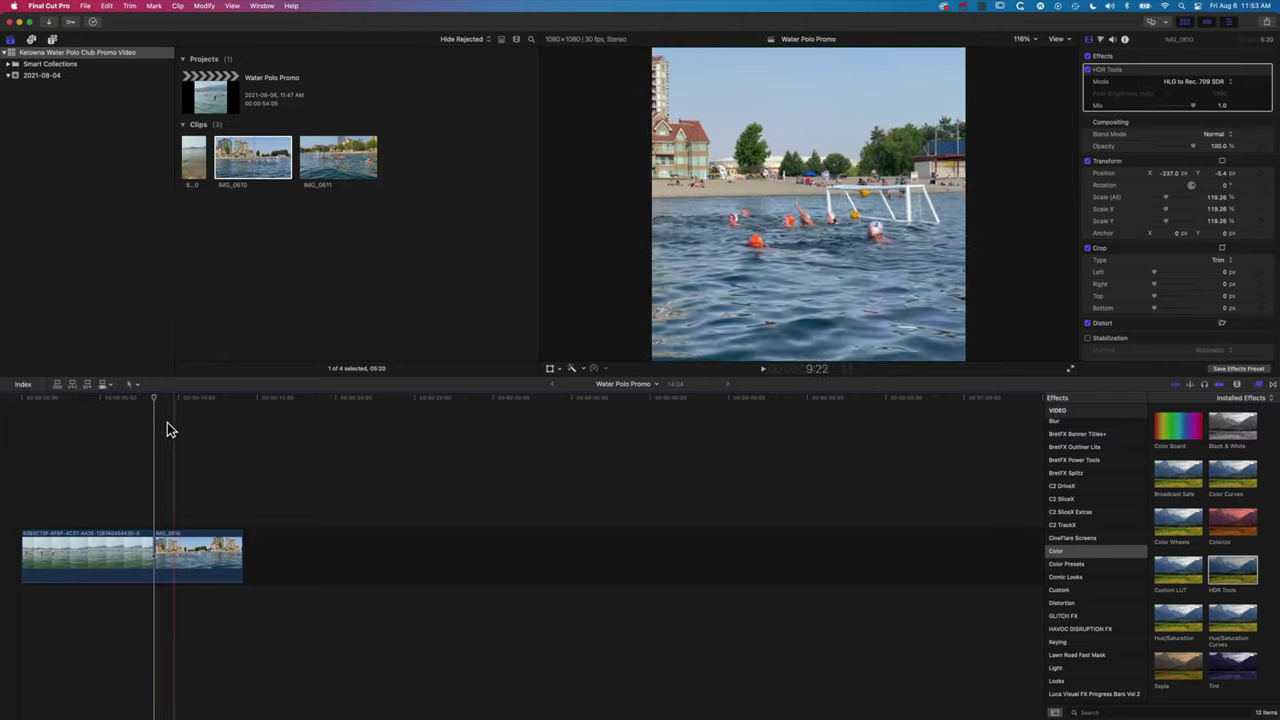
Start a Master File export of Water Polo Promo with H.264 as the video codec and continue
click(90, 555)
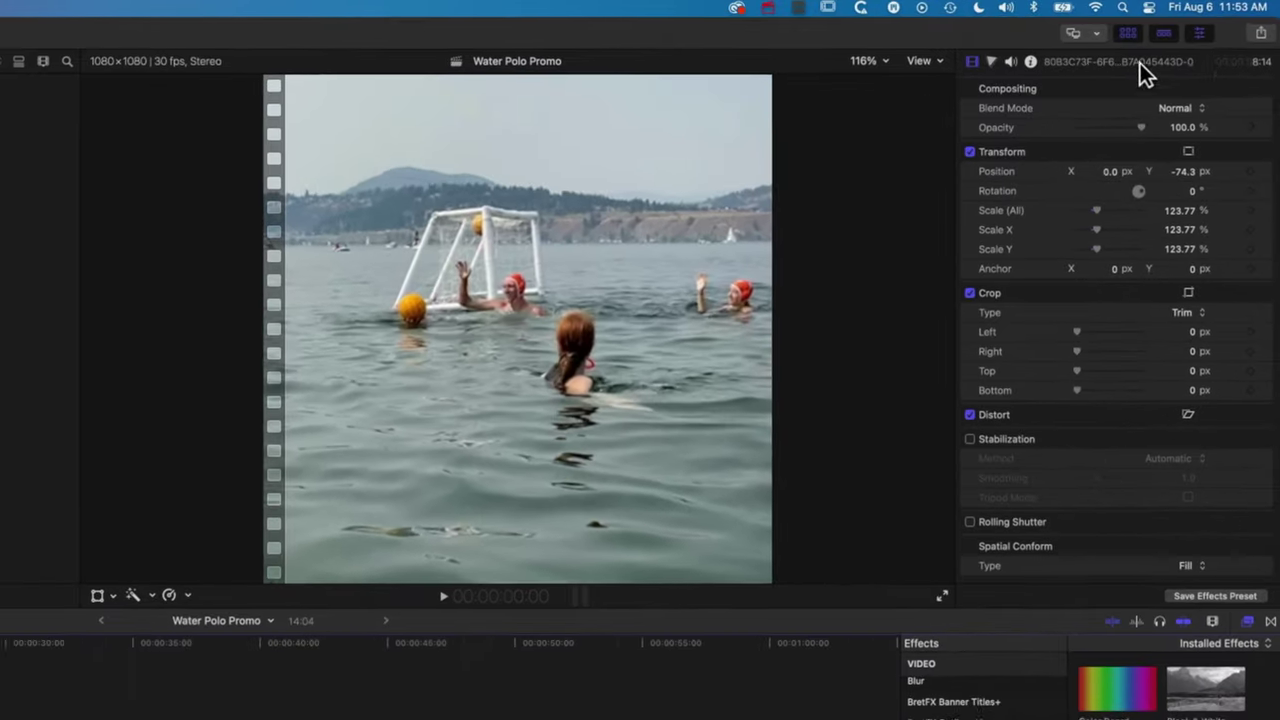
click(1262, 38)
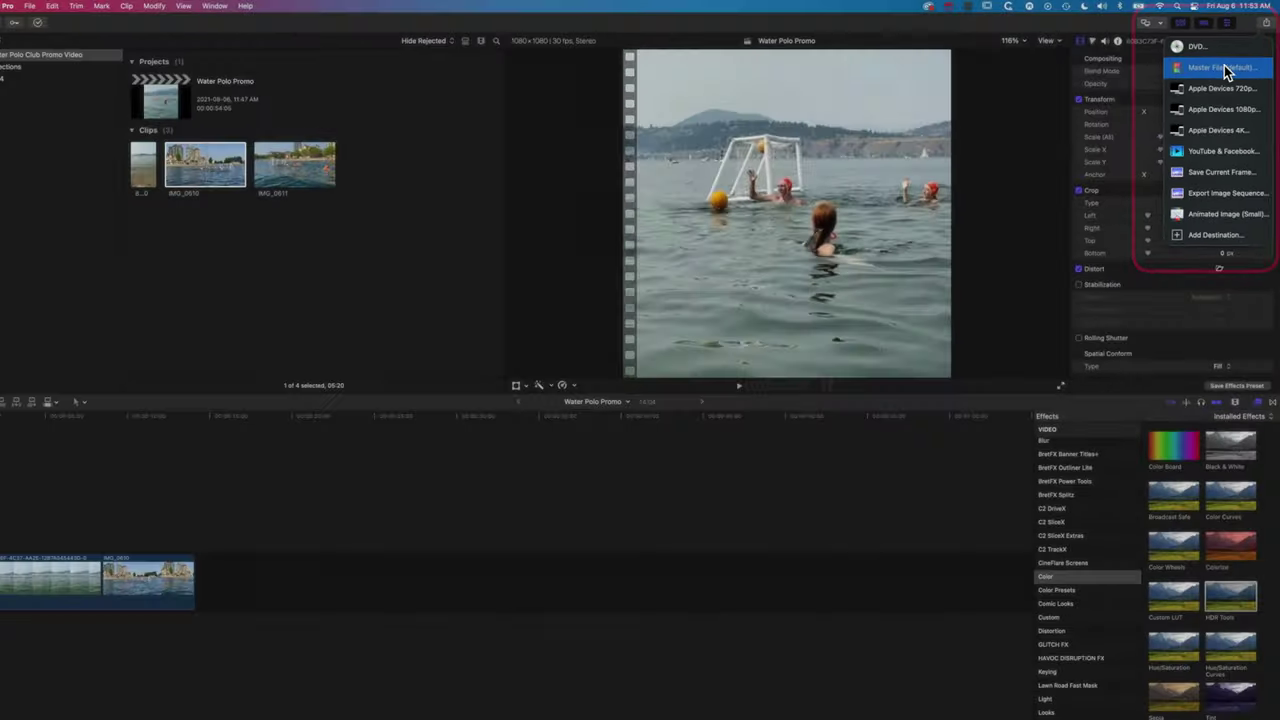
click(1195, 103)
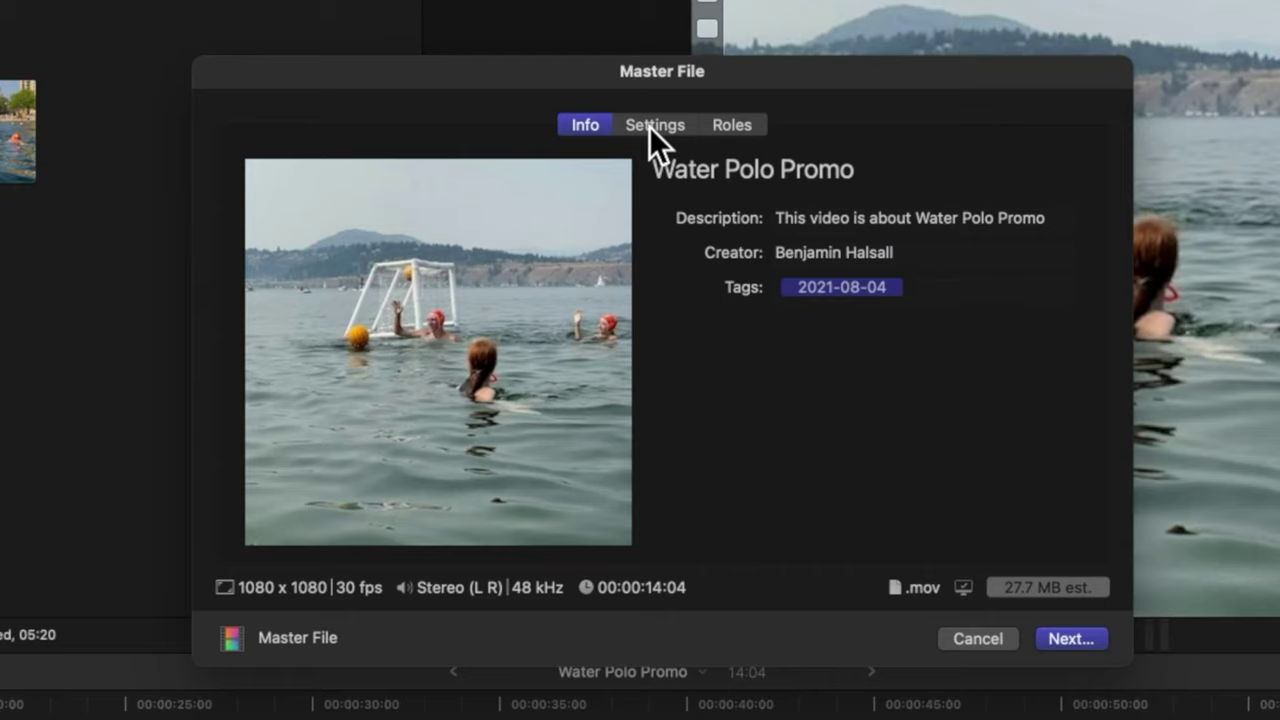
click(652, 125)
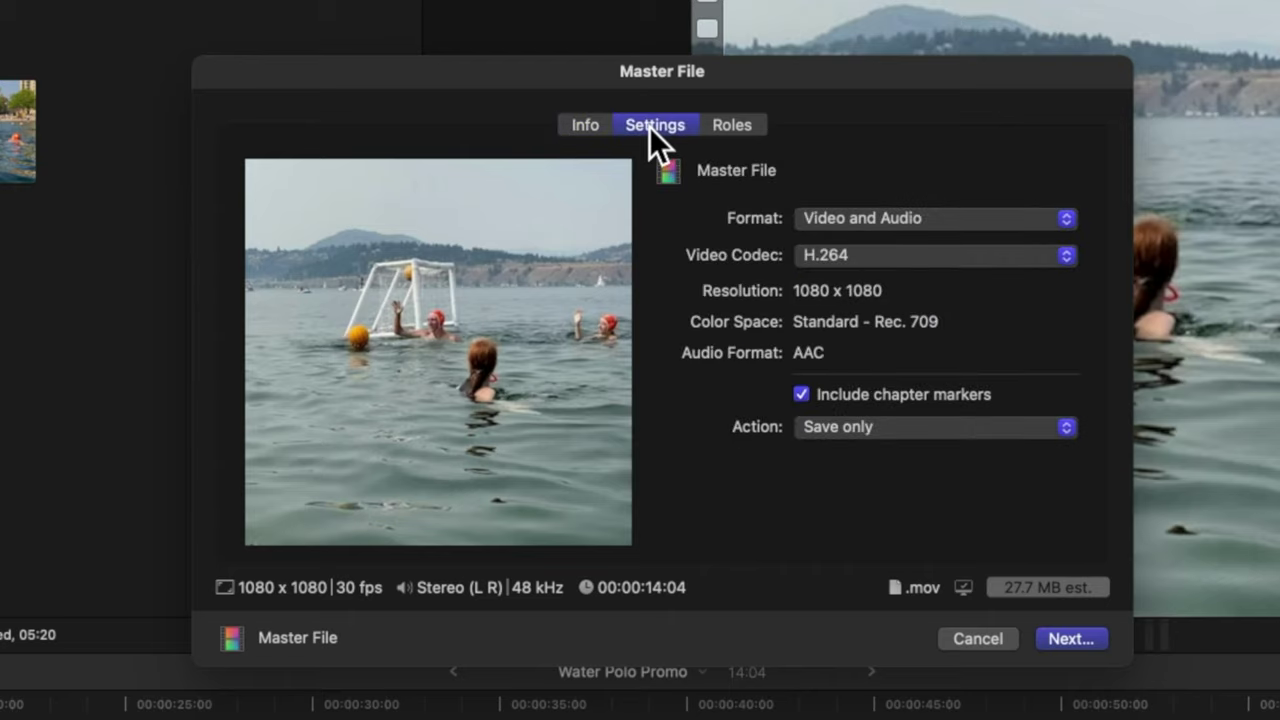
click(822, 258)
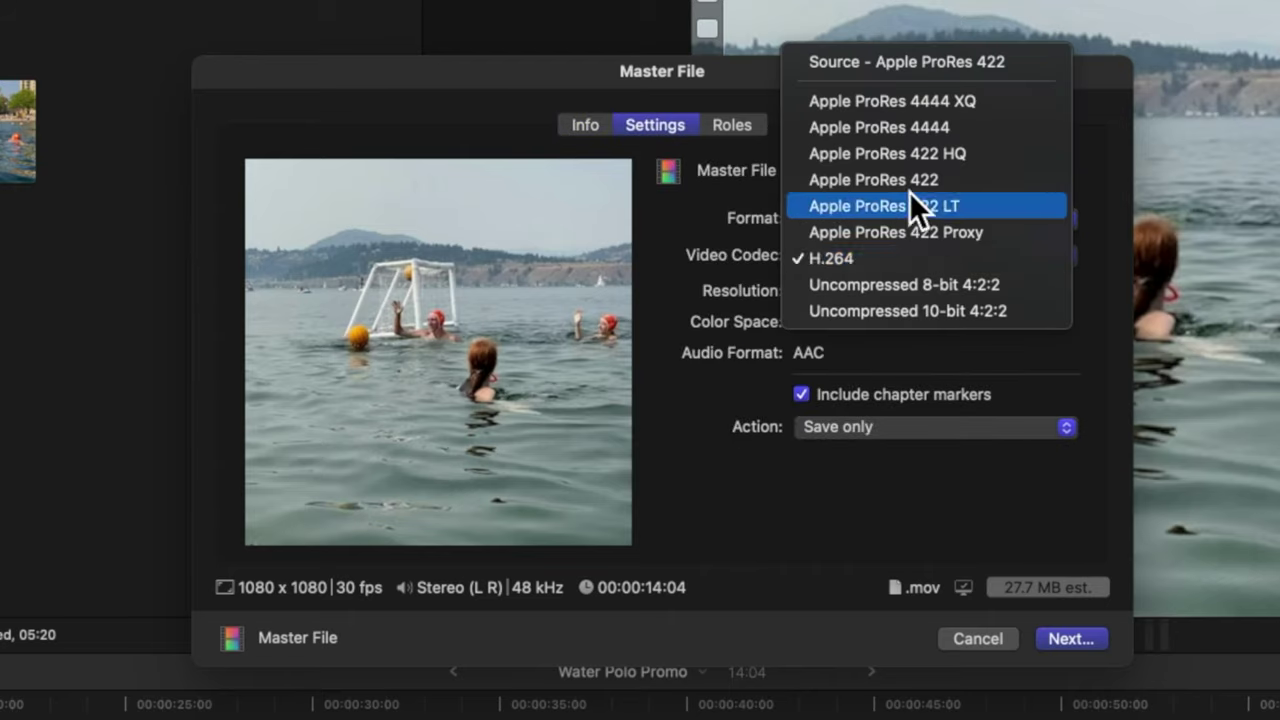
click(875, 253)
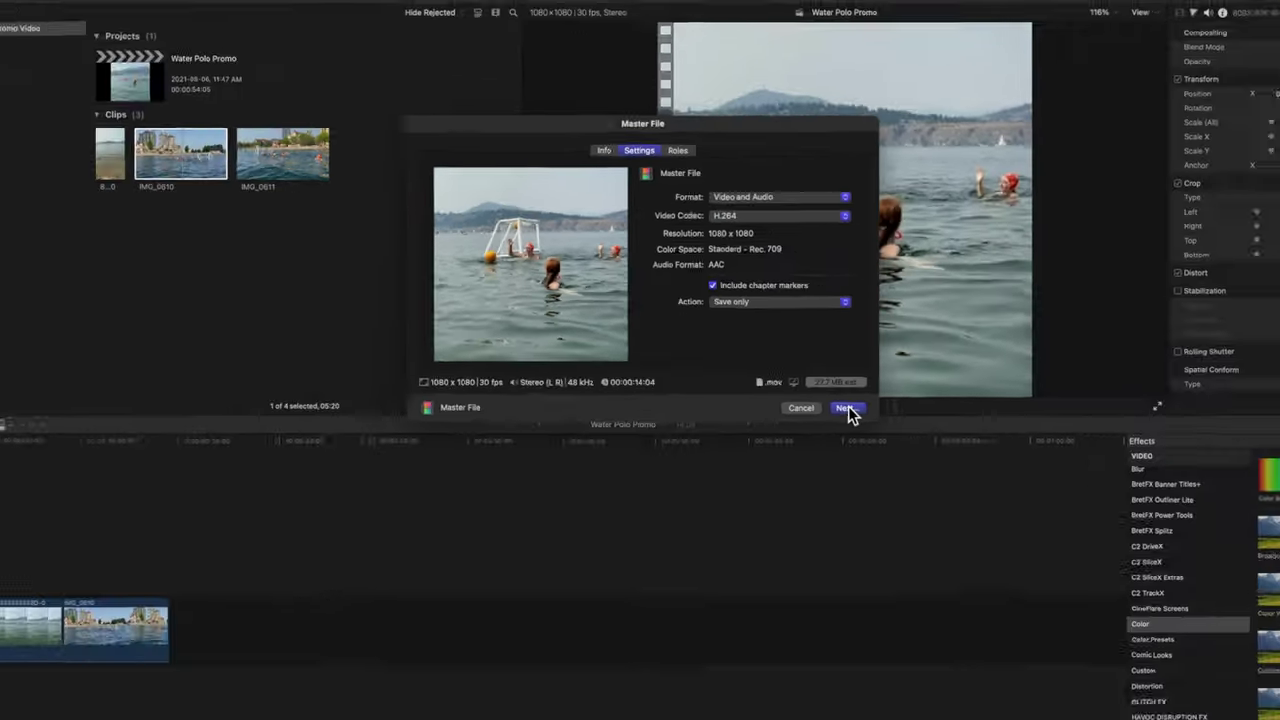
click(1068, 638)
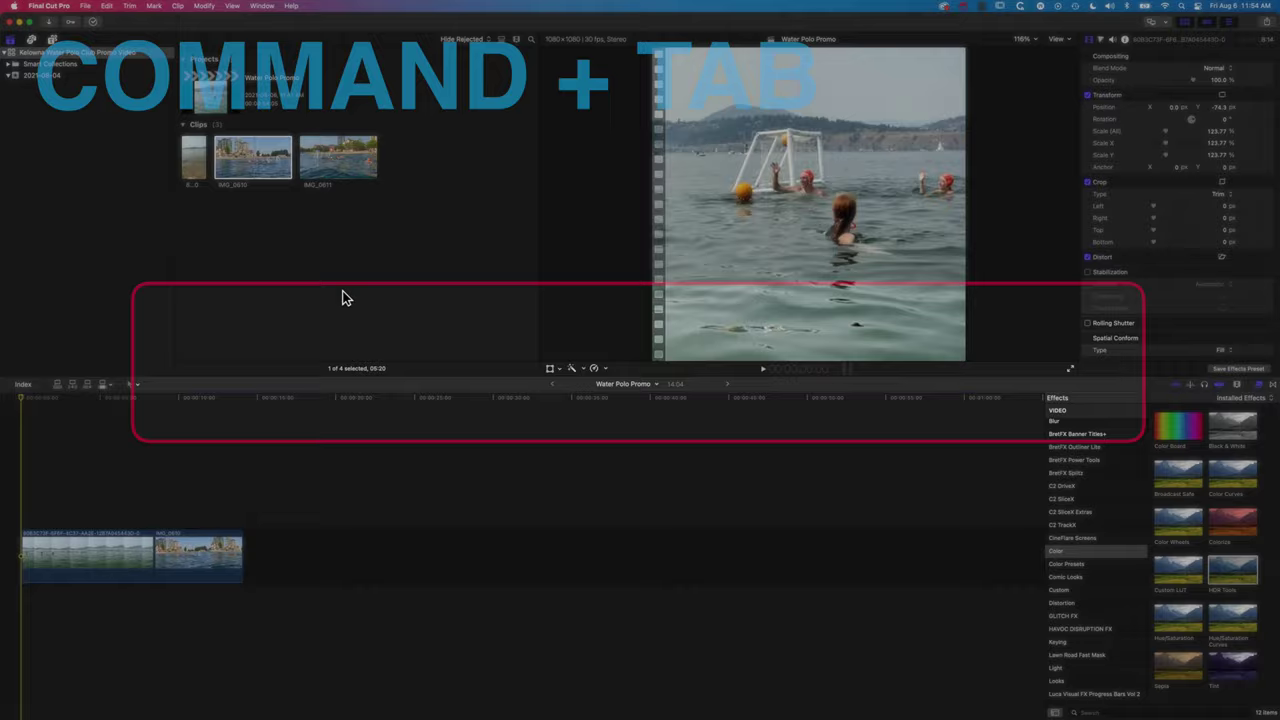
Switch to Finder's Desktop window with Water Polo Promo New.mov and open the File menu
key(super+Tab)
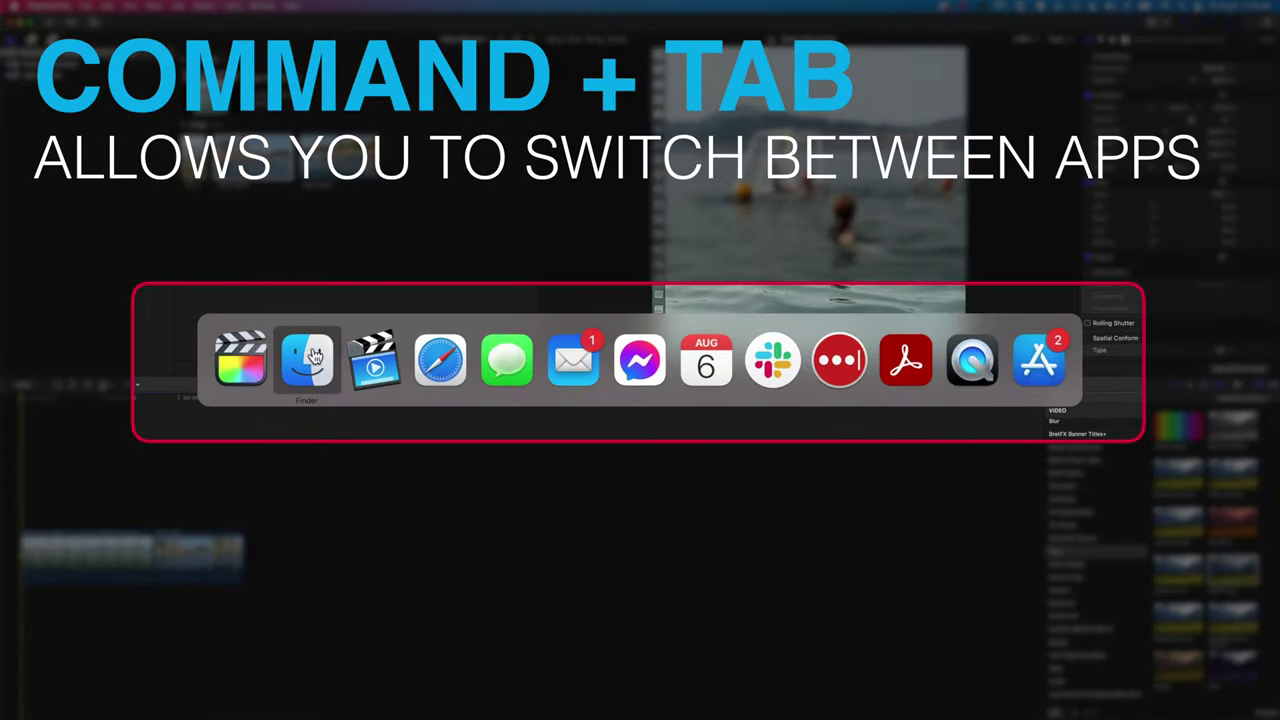
click(308, 362)
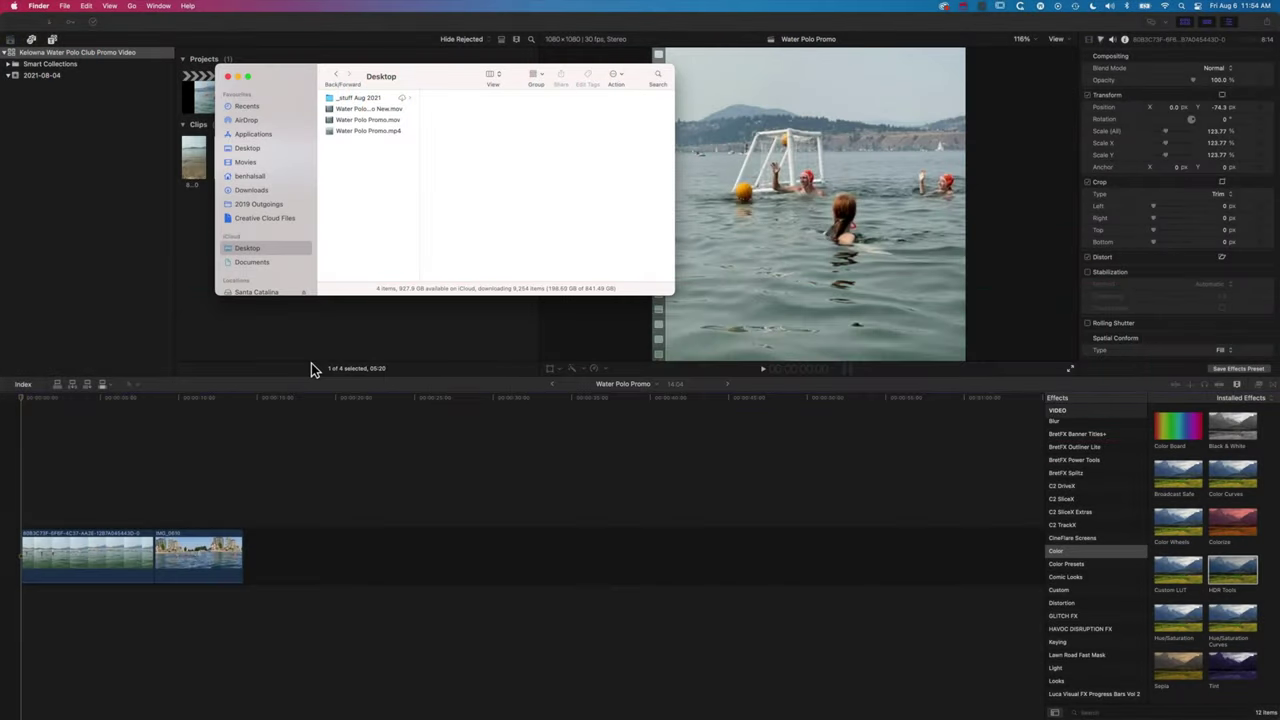
mouse_move(190, 716)
click(70, 8)
Open a second Finder window on the right showing AirDrop and drop Water Polo Promo New.mov onto the iPhone
click(70, 8)
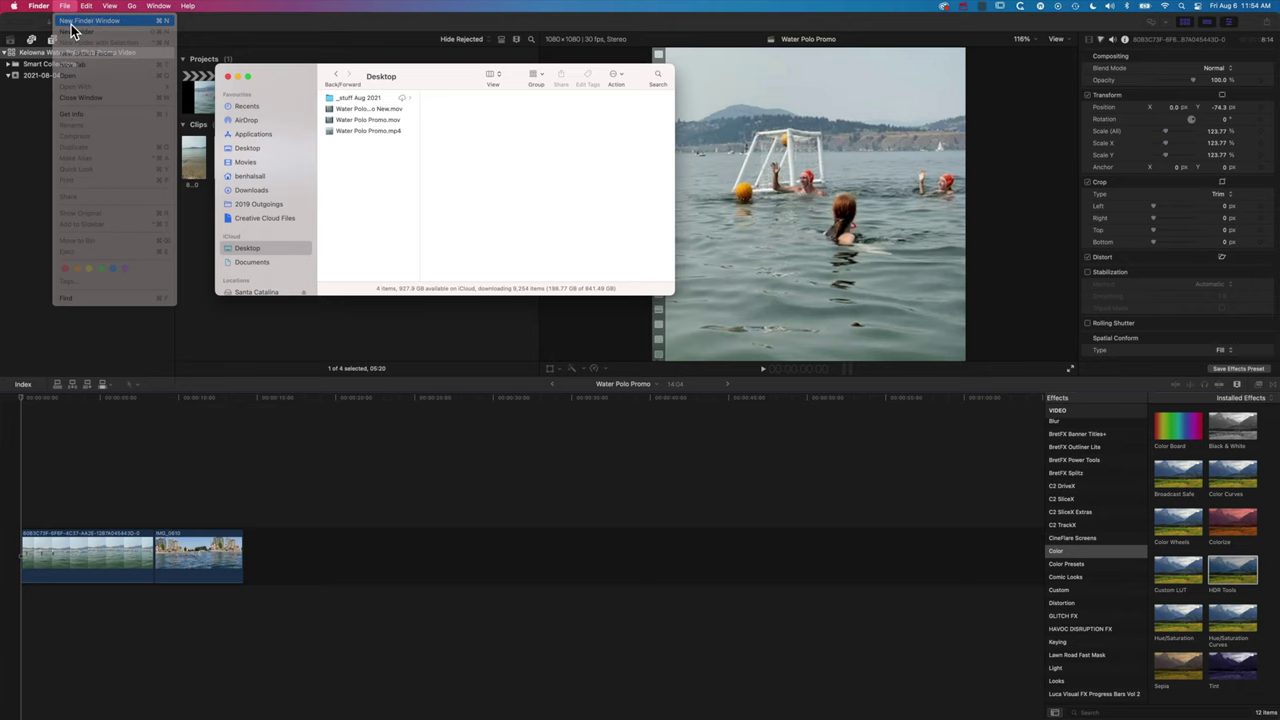
key(super+n)
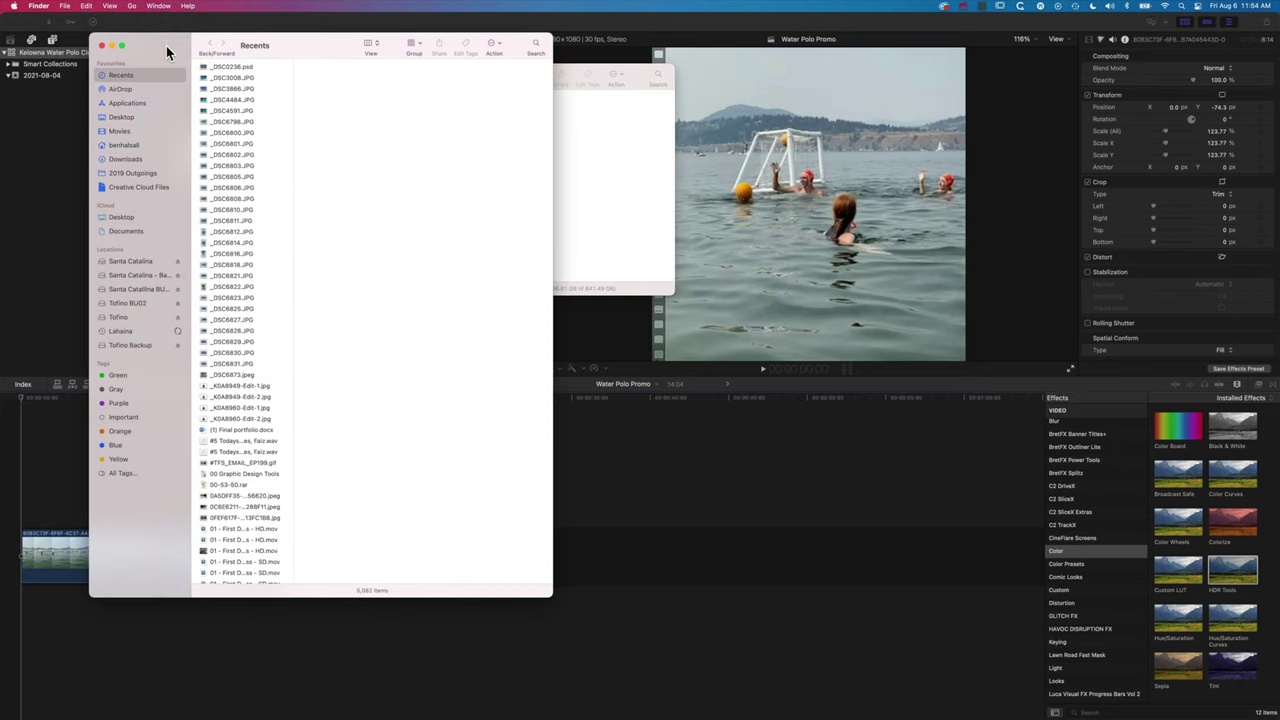
drag(166, 48, 745, 77)
click(703, 111)
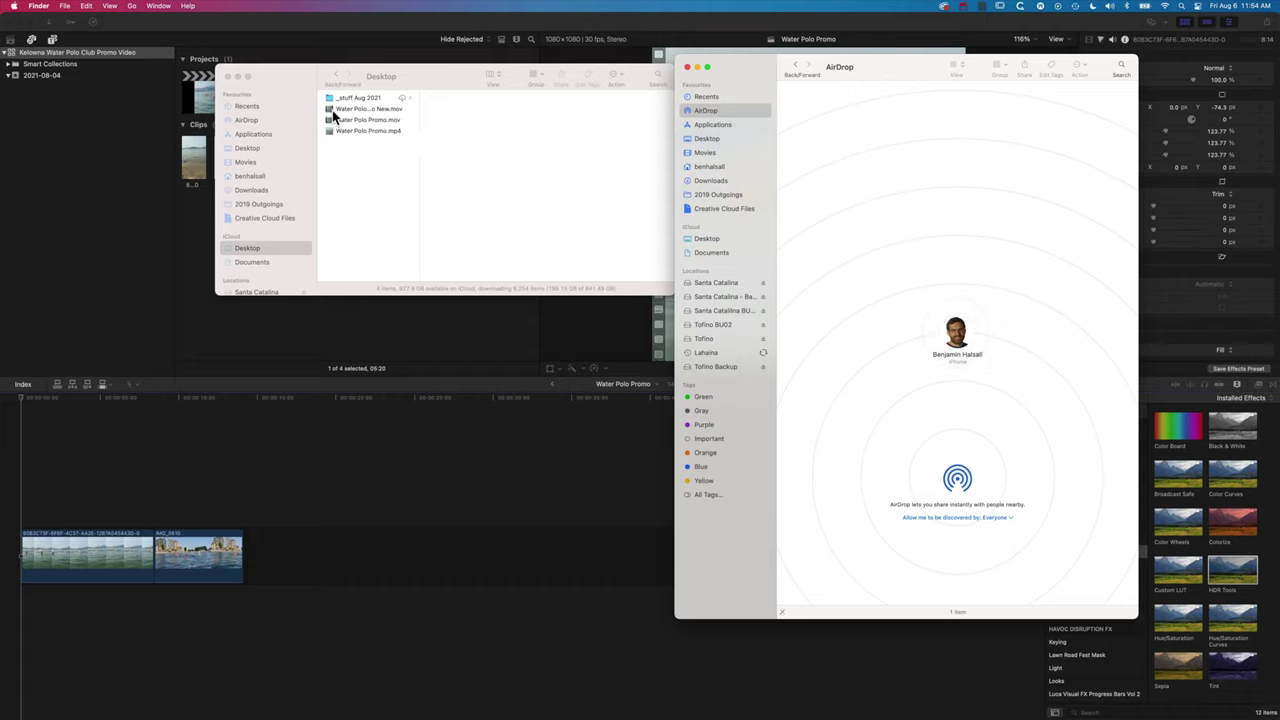
drag(368, 108, 963, 343)
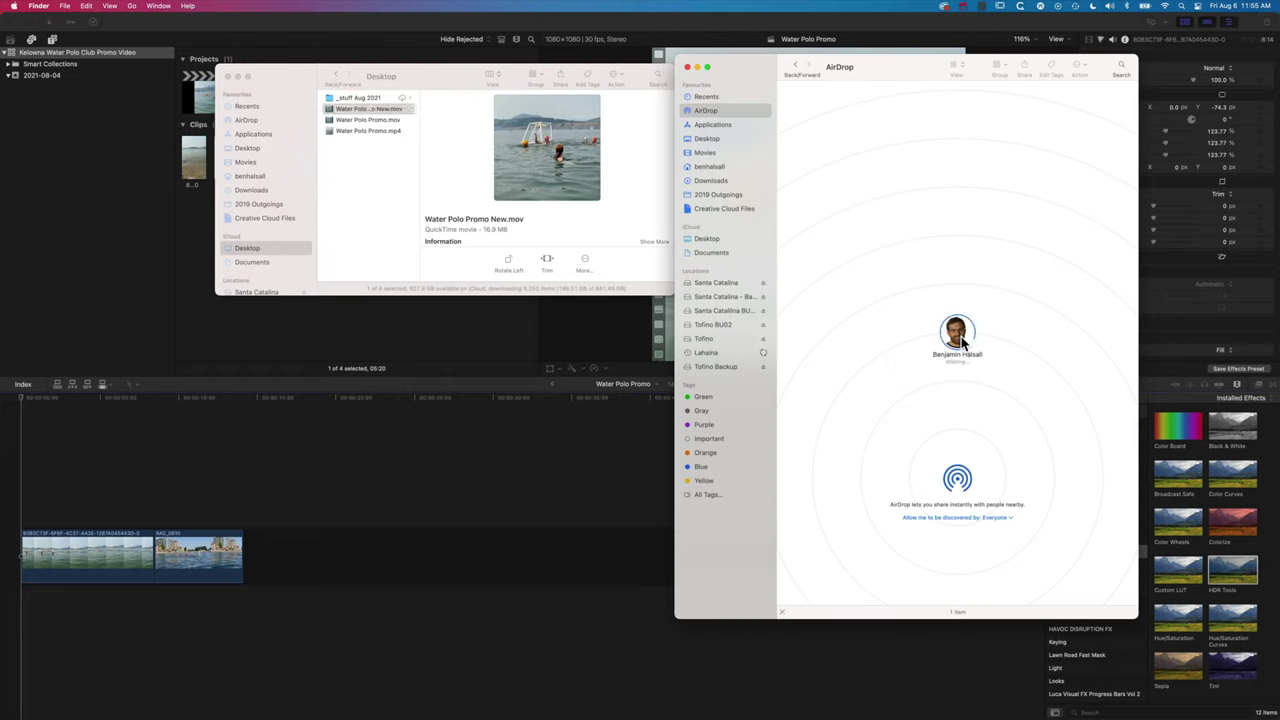